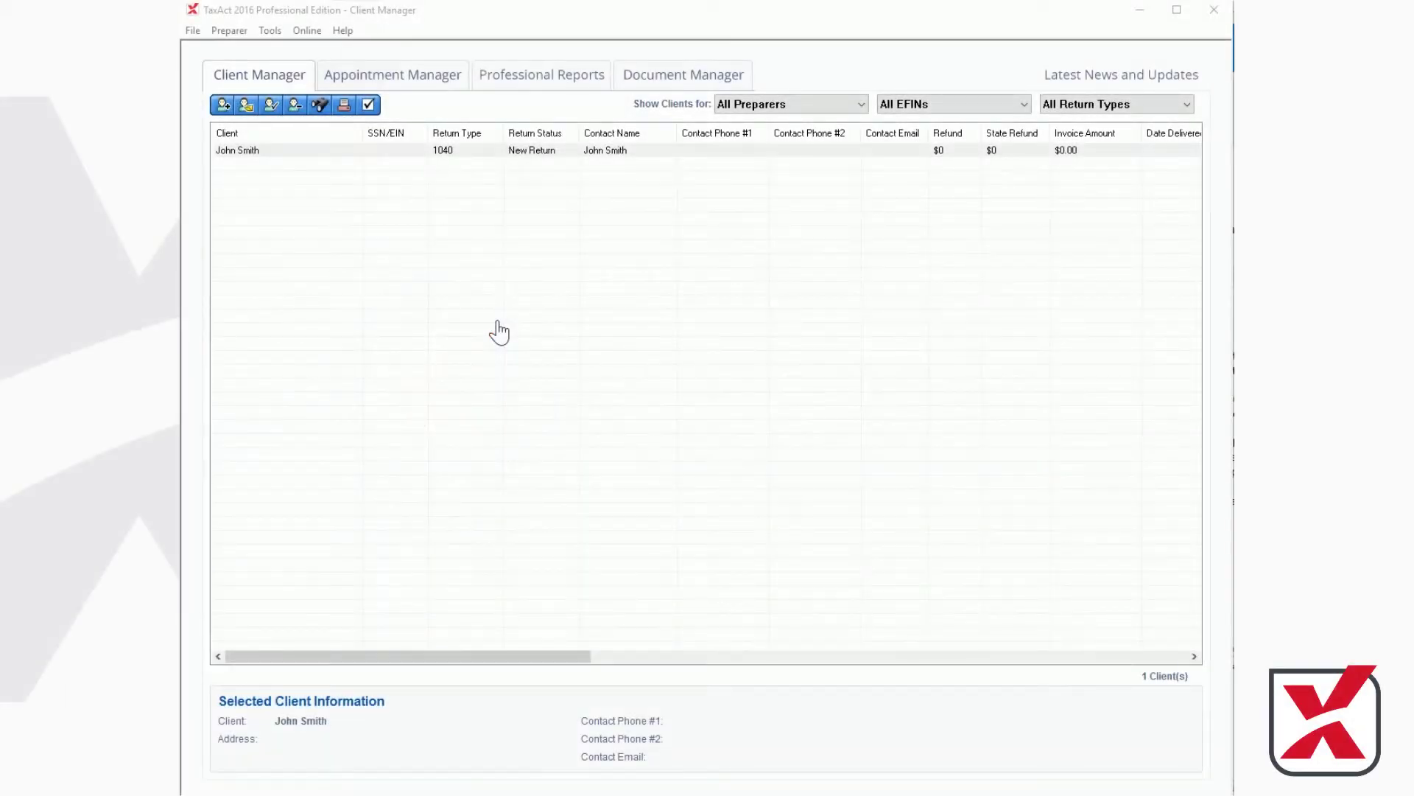
Open the 1040 - Individual master form data to show the Federal Master Charge By Form list.
left_click(227, 32)
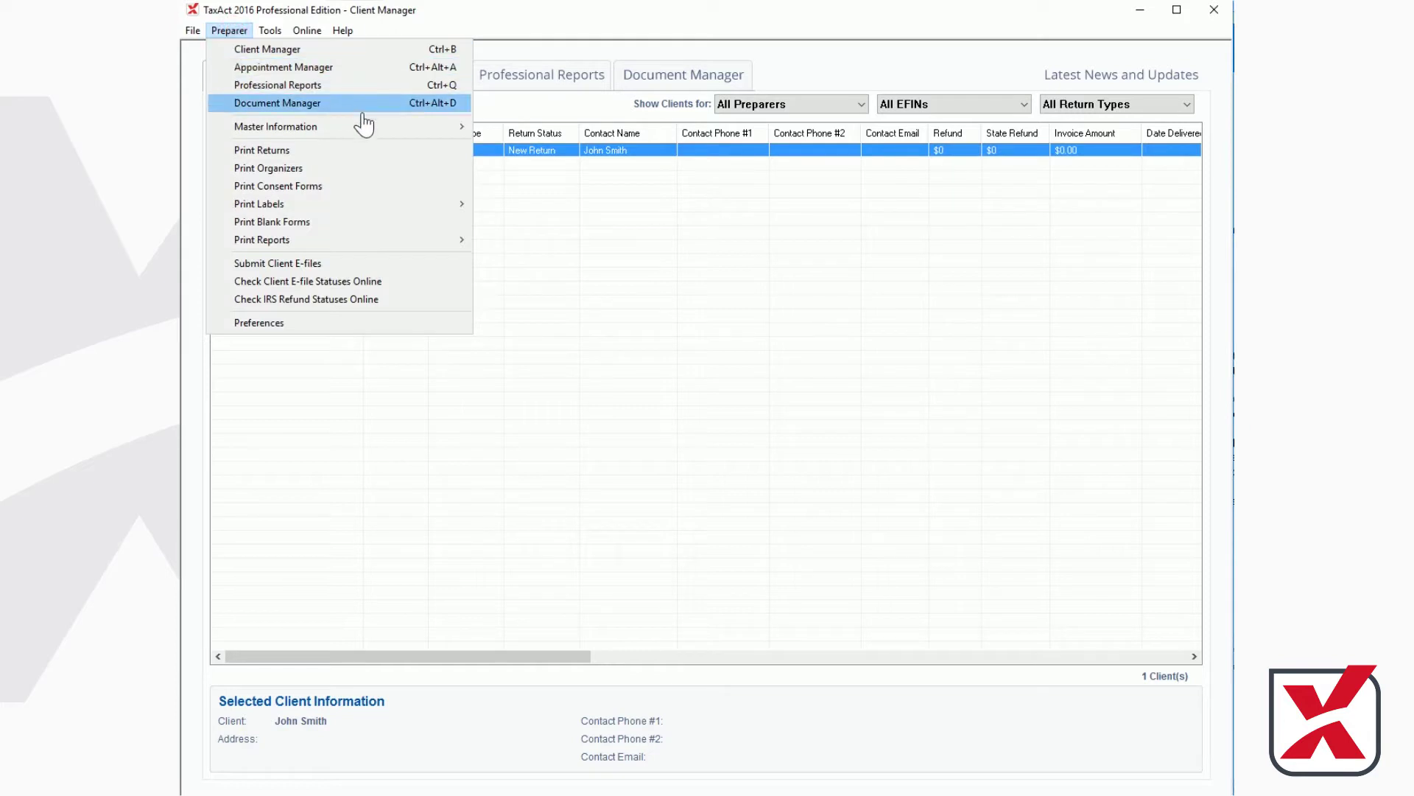
mouse_move(392, 128)
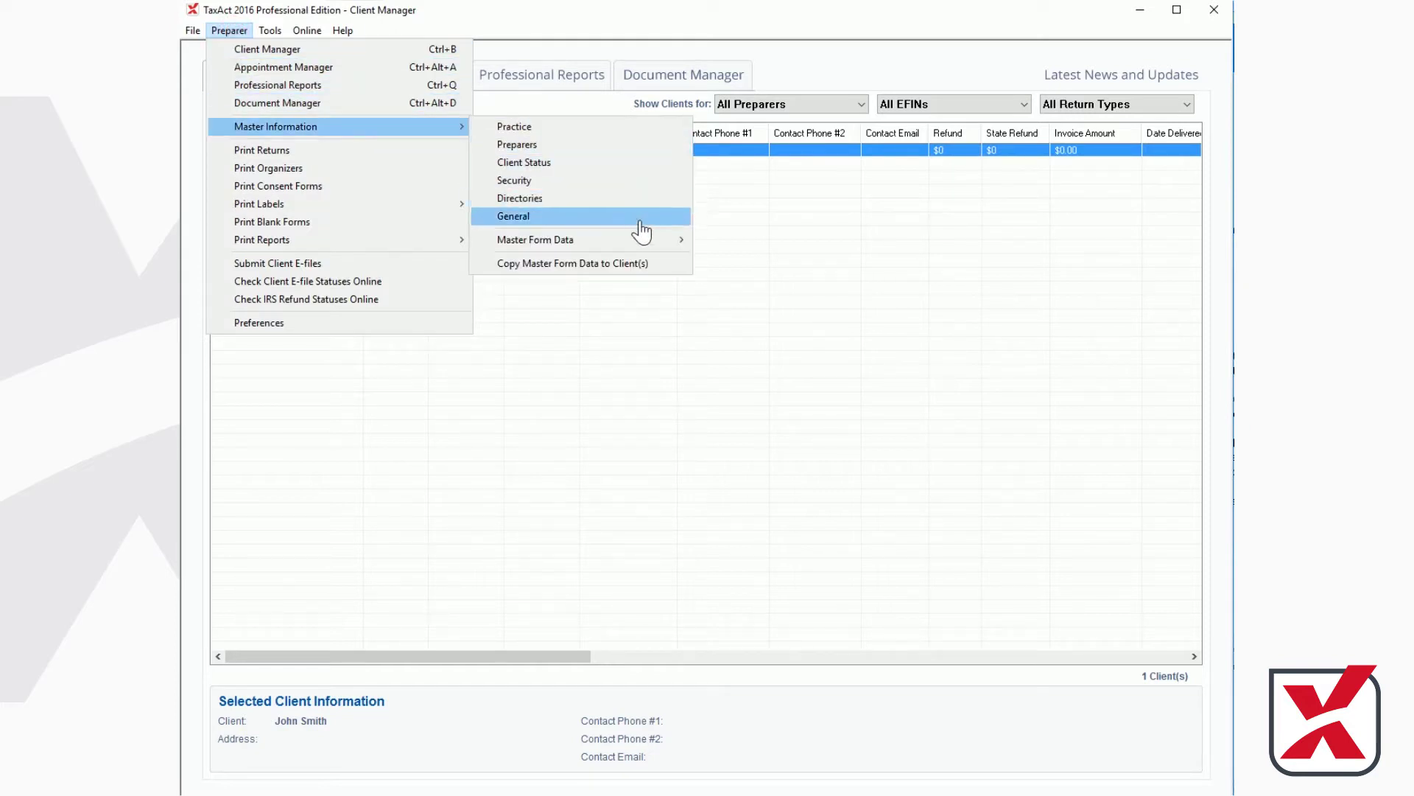
mouse_move(647, 243)
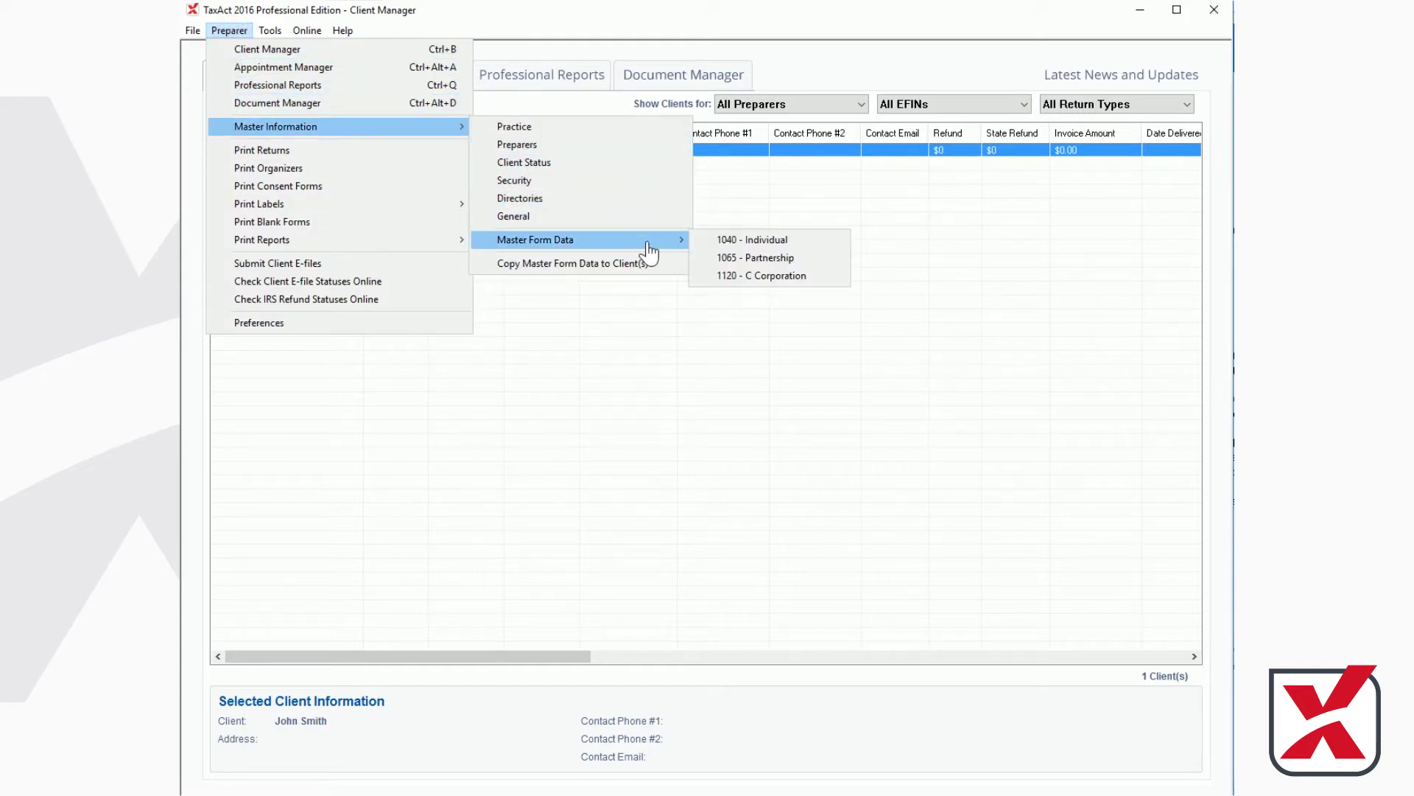
left_click(773, 241)
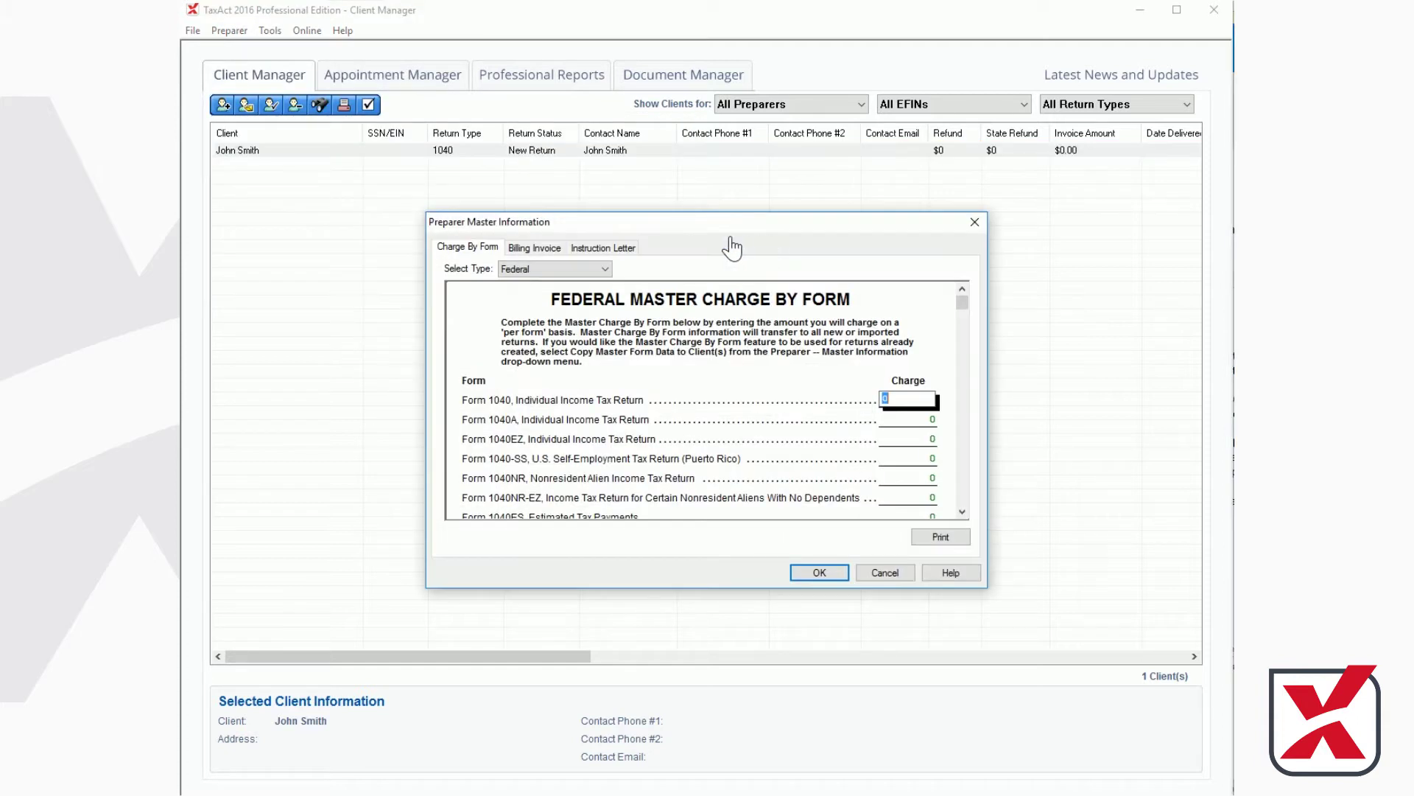
Add a 15.00 Electronic Filing Fee to the master billing invoice.
left_click(537, 251)
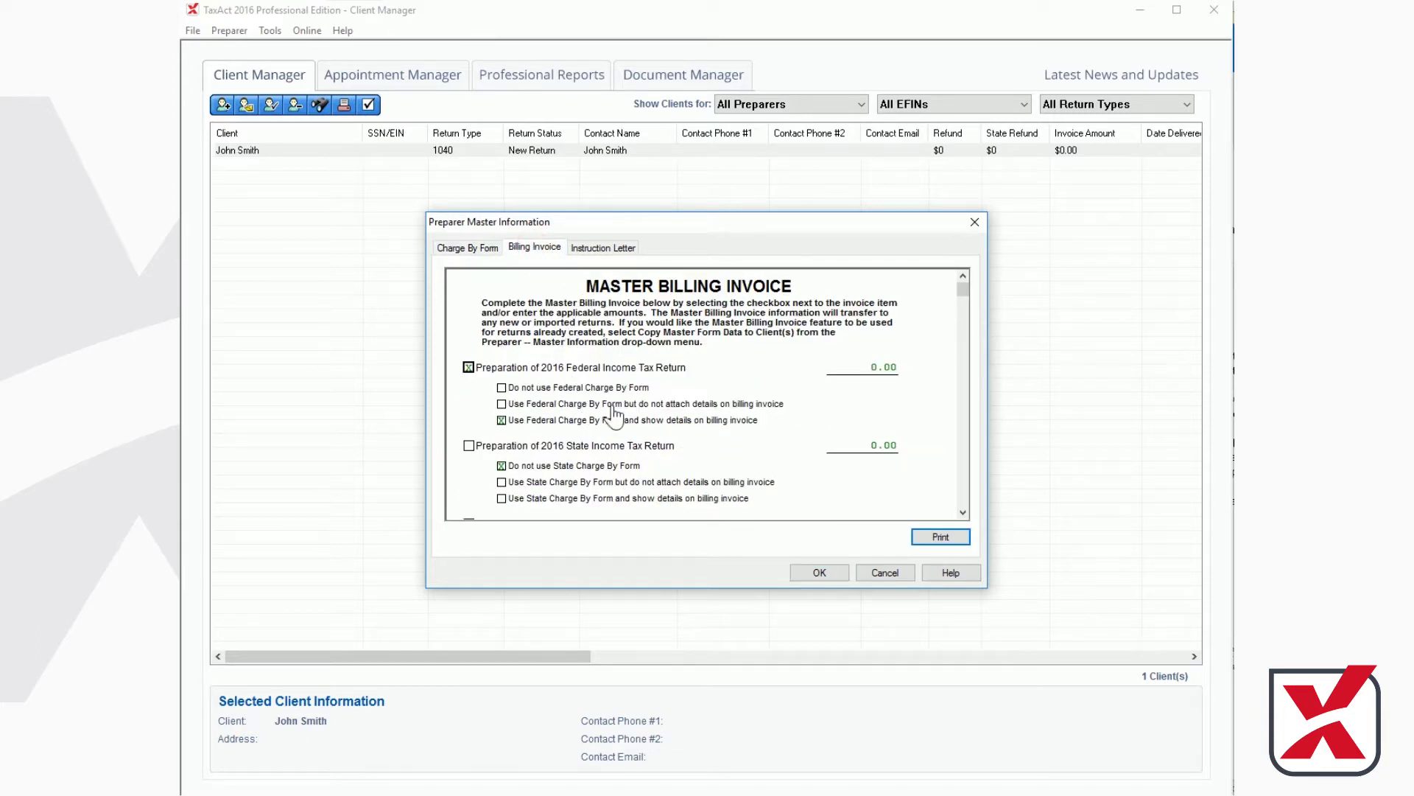
left_click_drag(964, 302, 937, 445)
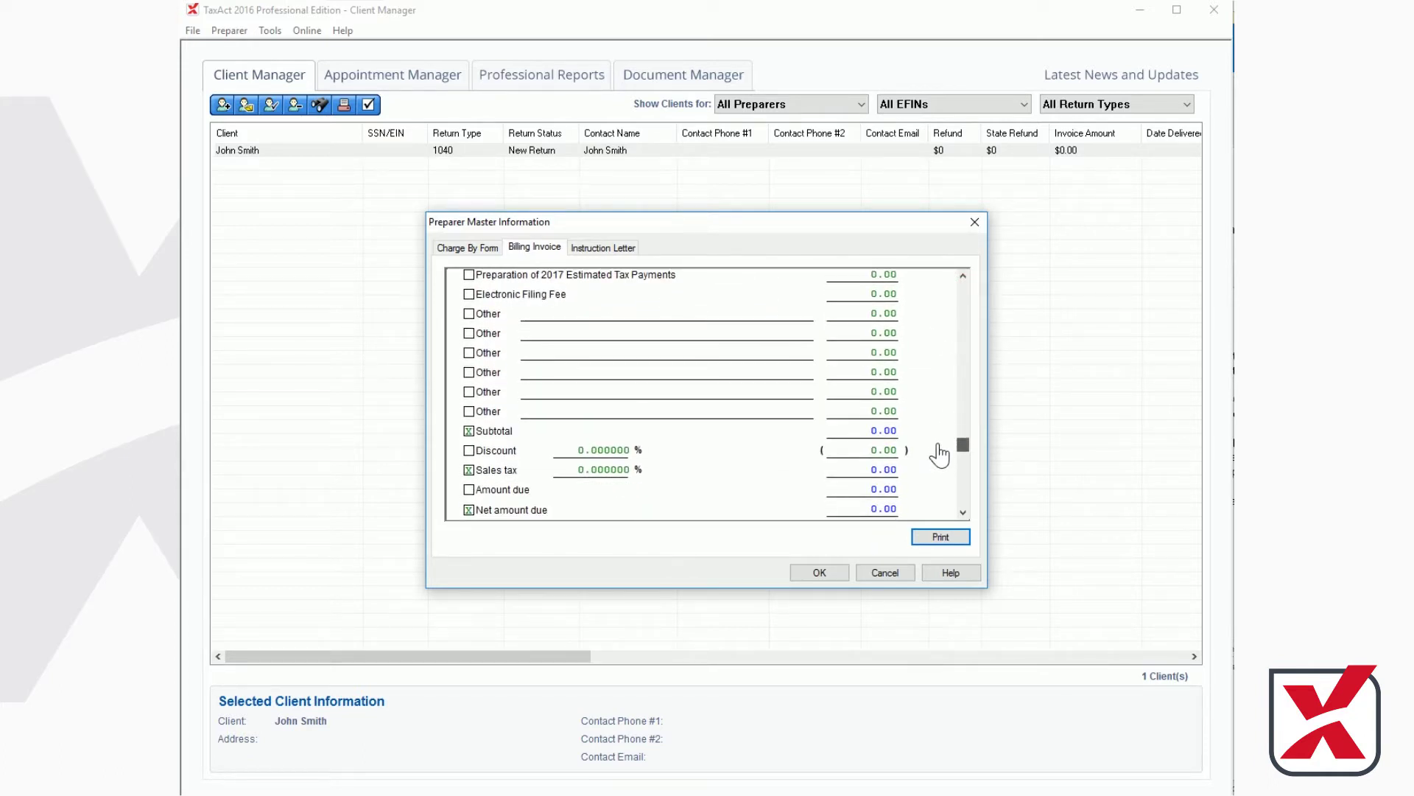
left_click(469, 295)
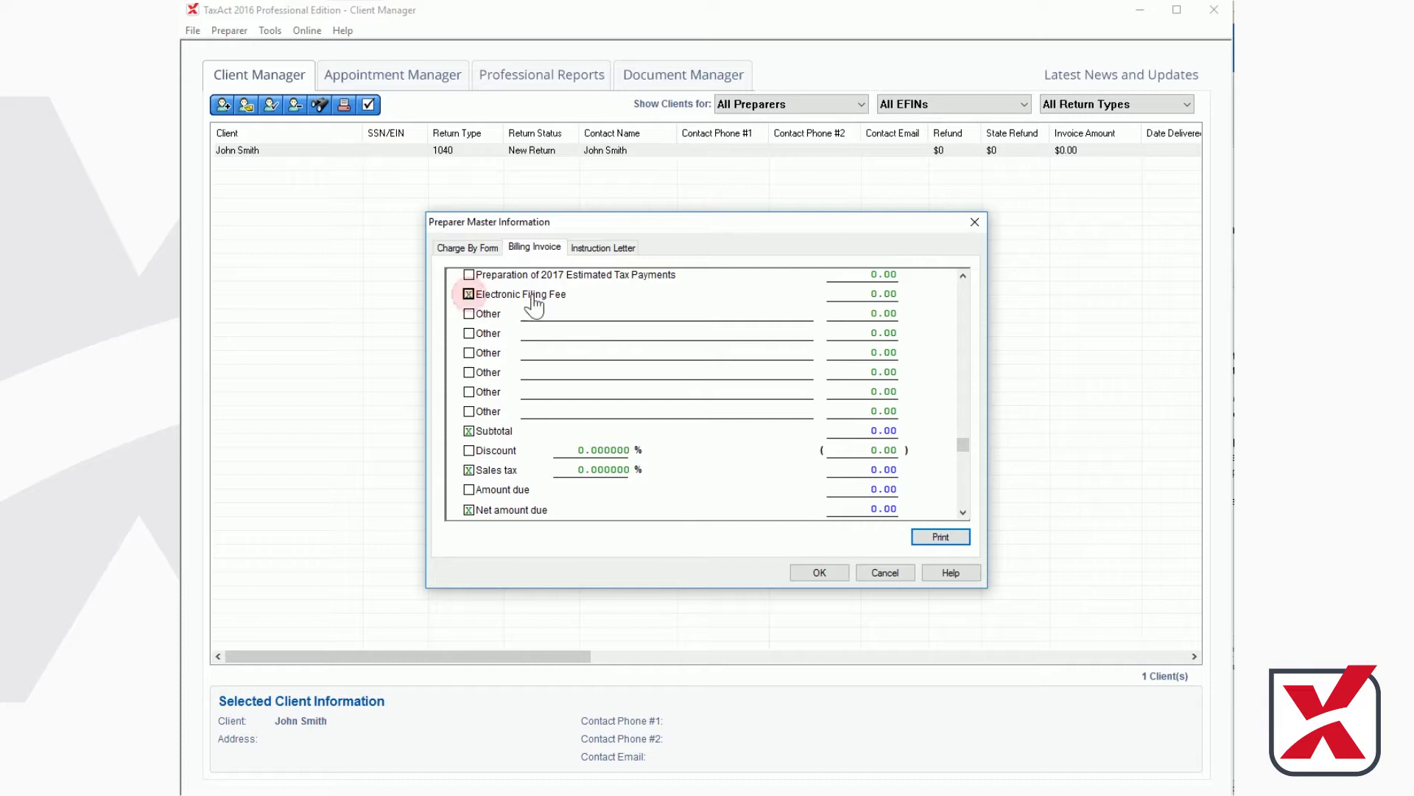
left_click(882, 292)
type("15")
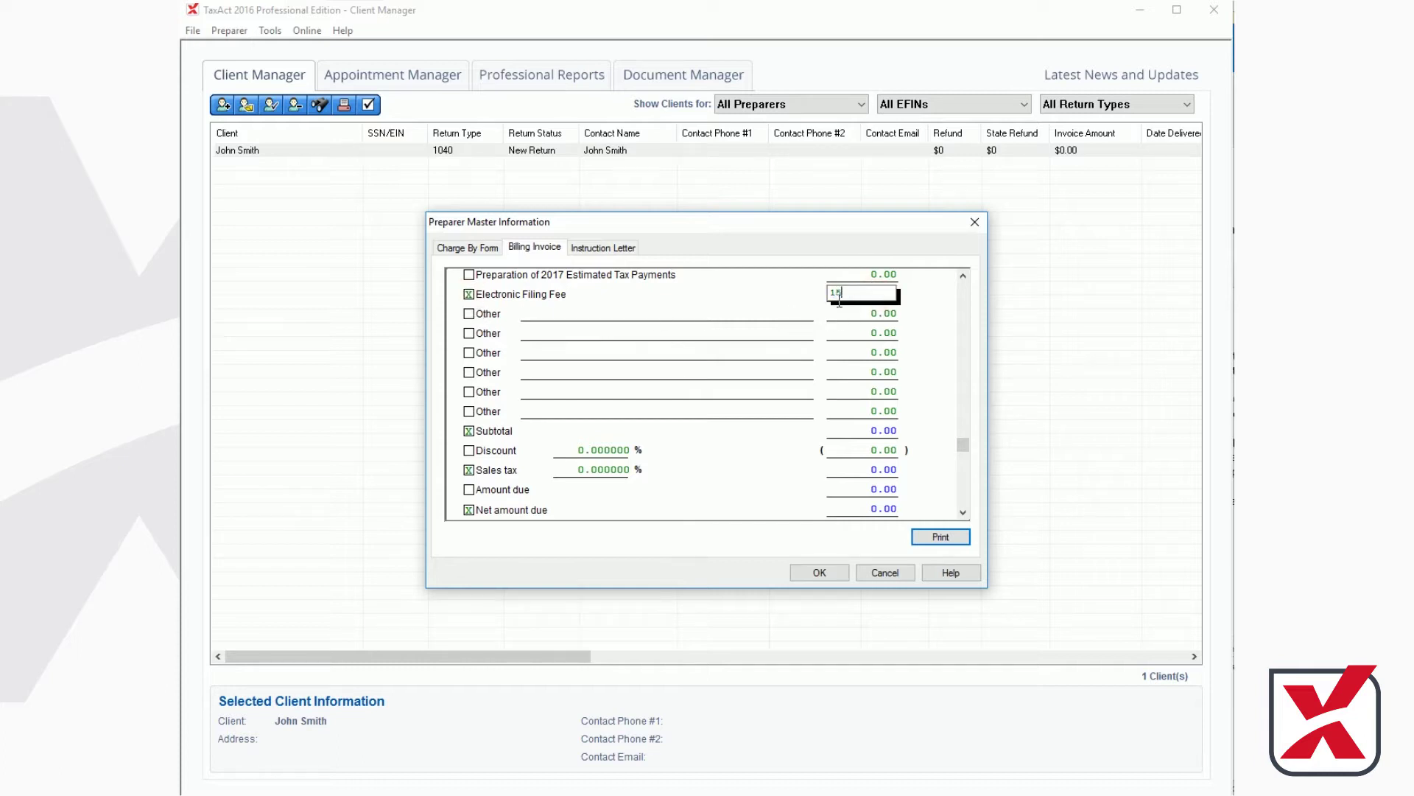
Add a 20.00 'Ancillary Services' Other charge and set the sales tax to 8.25%.
left_click(469, 314)
left_click(556, 315)
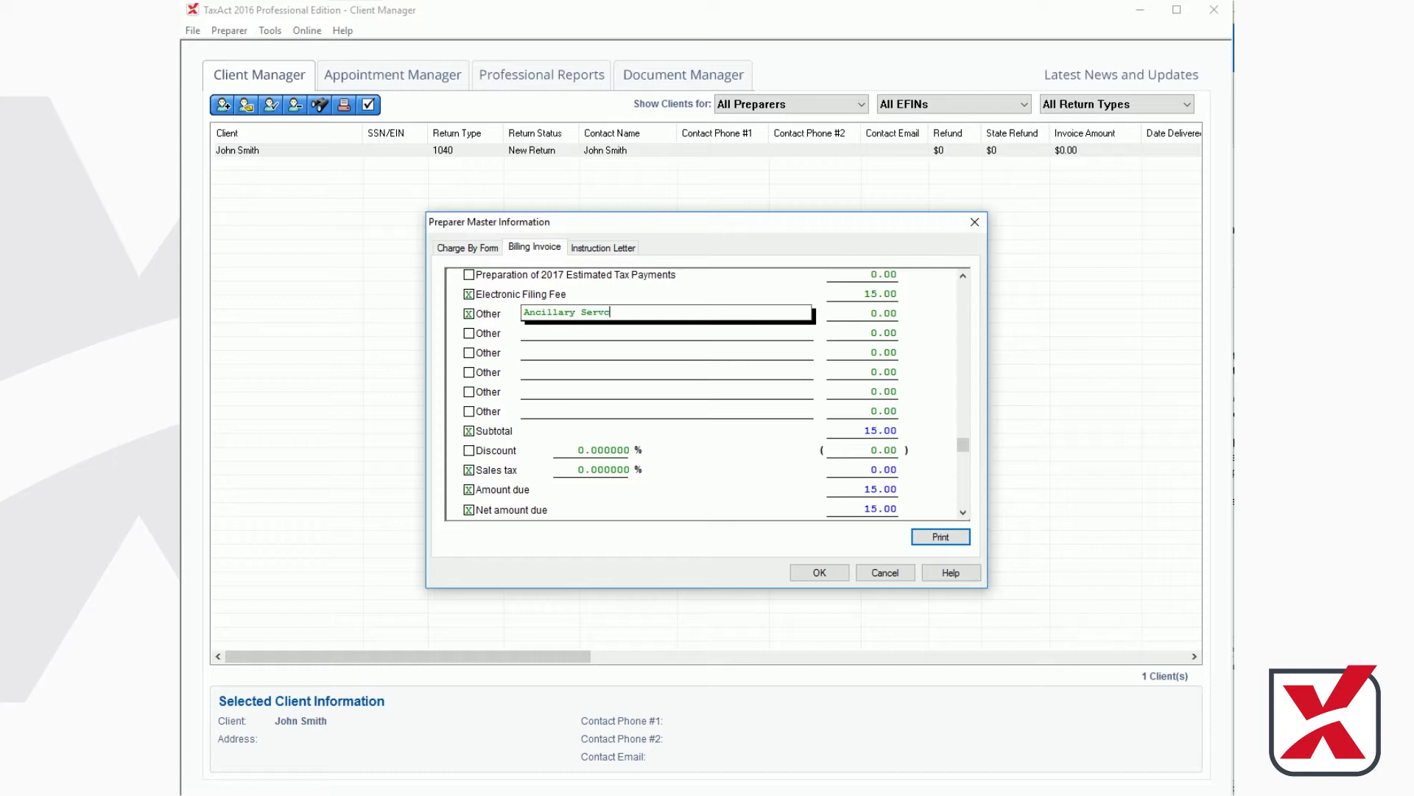
type("Ancillary Services")
key("Tab")
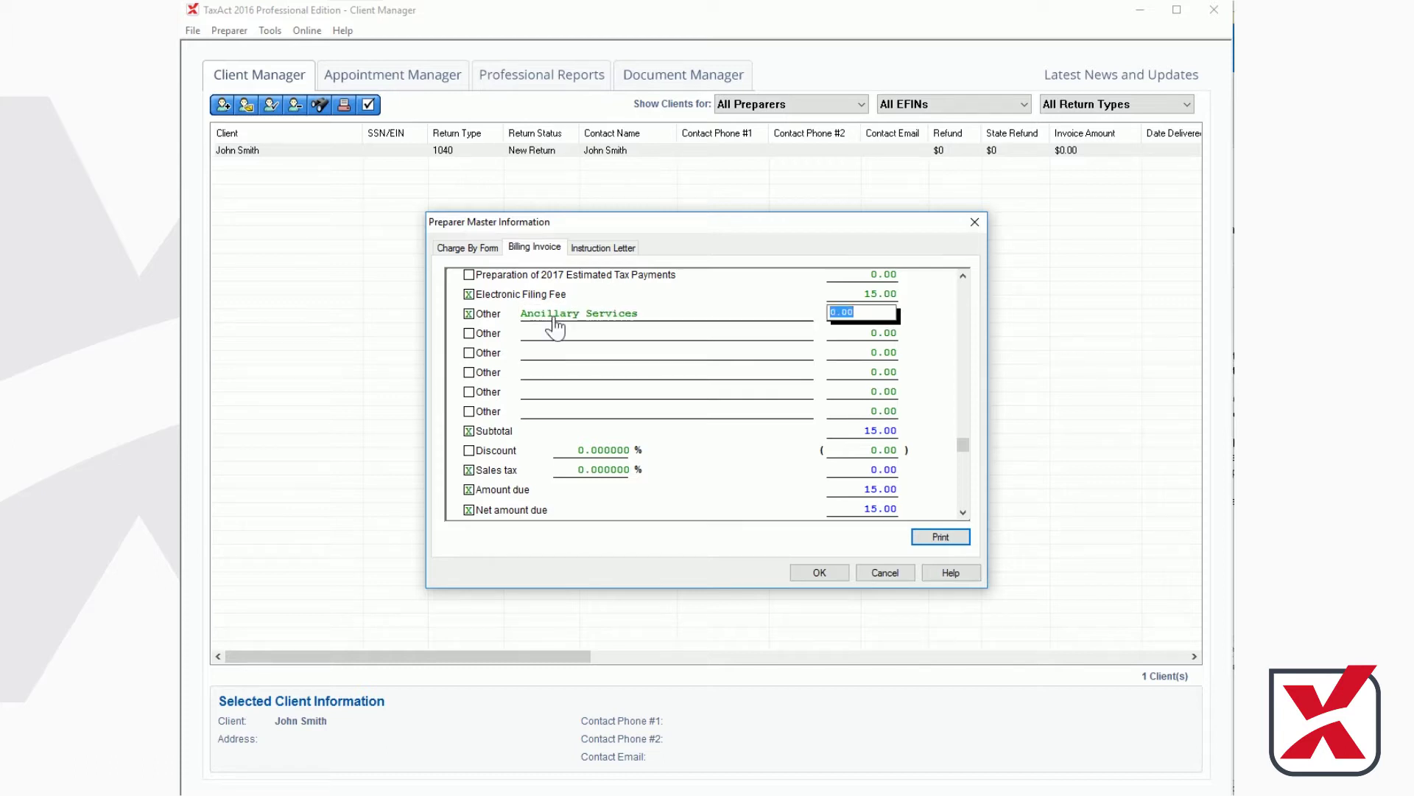
type("20")
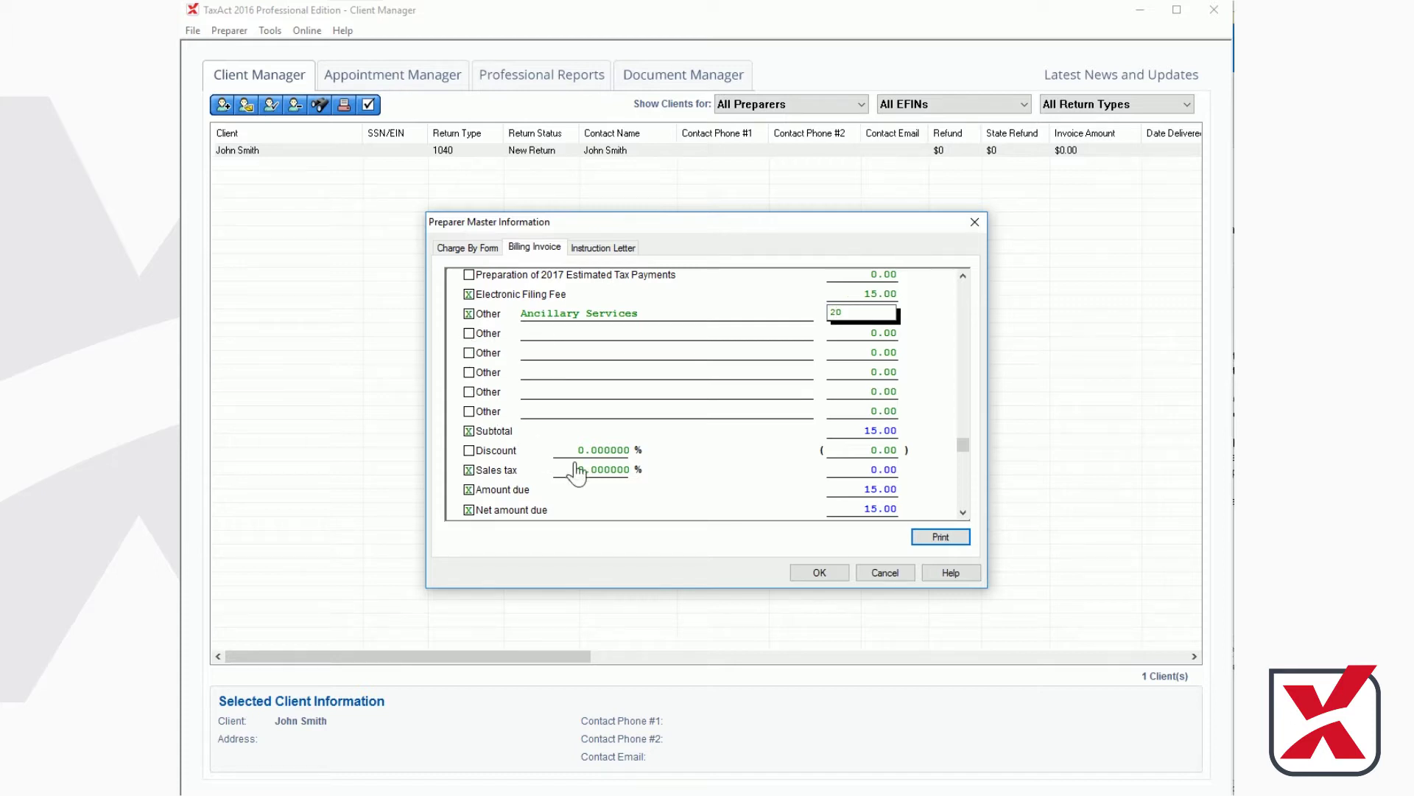
left_click(606, 471)
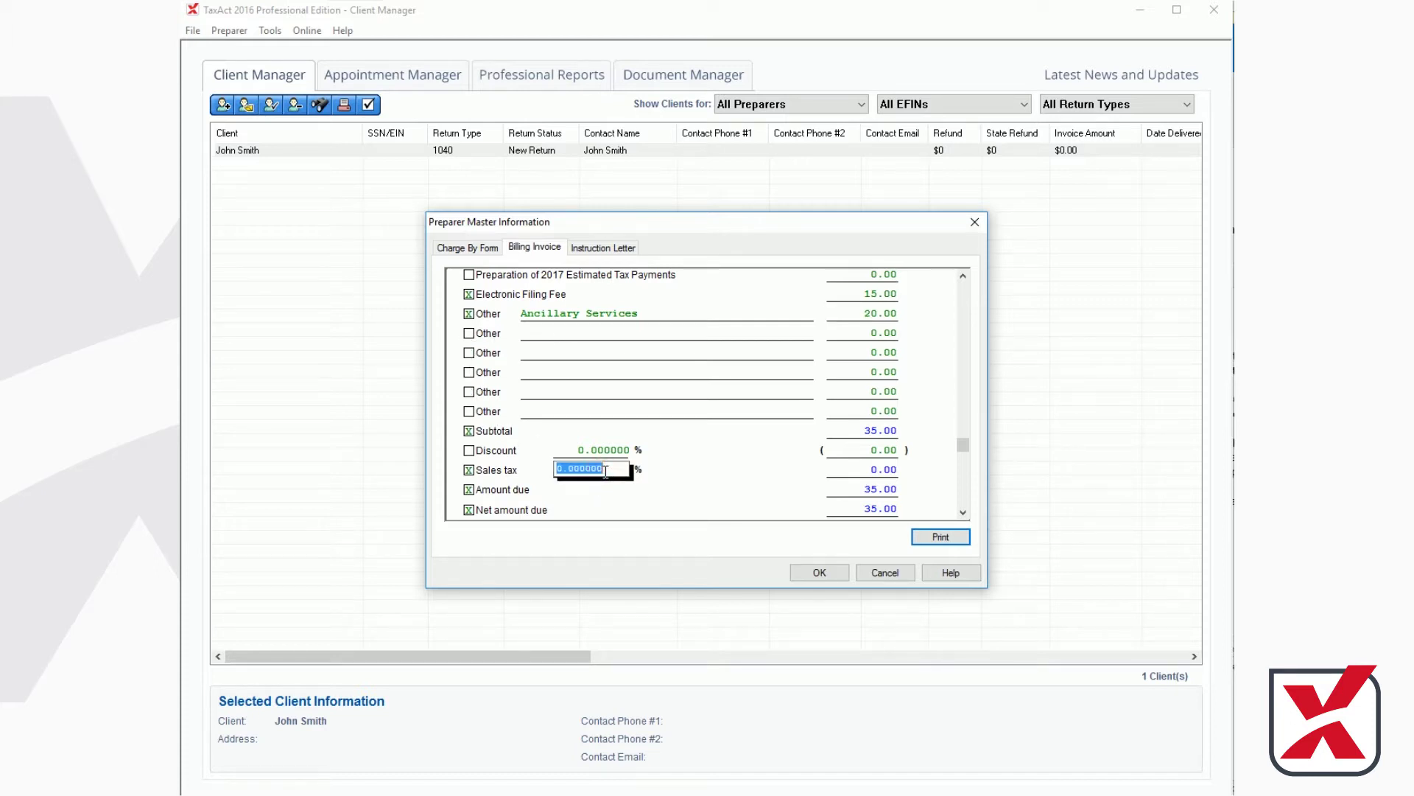
type("8.25")
left_click(477, 249)
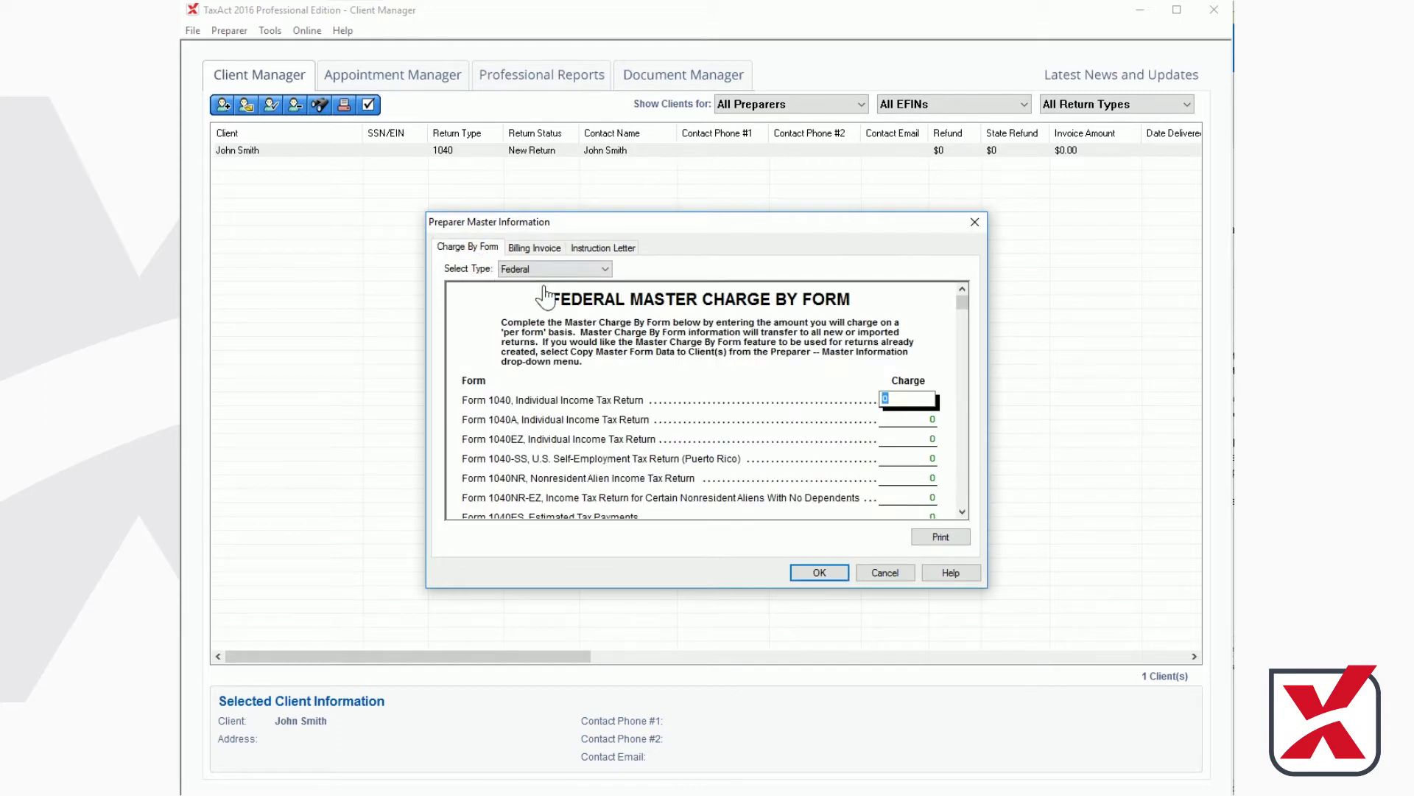
Enter Federal charges of 20 (1040), 15 (1040A), 10 (1040EZ) and 40 (Schedule C), then save.
left_click(582, 270)
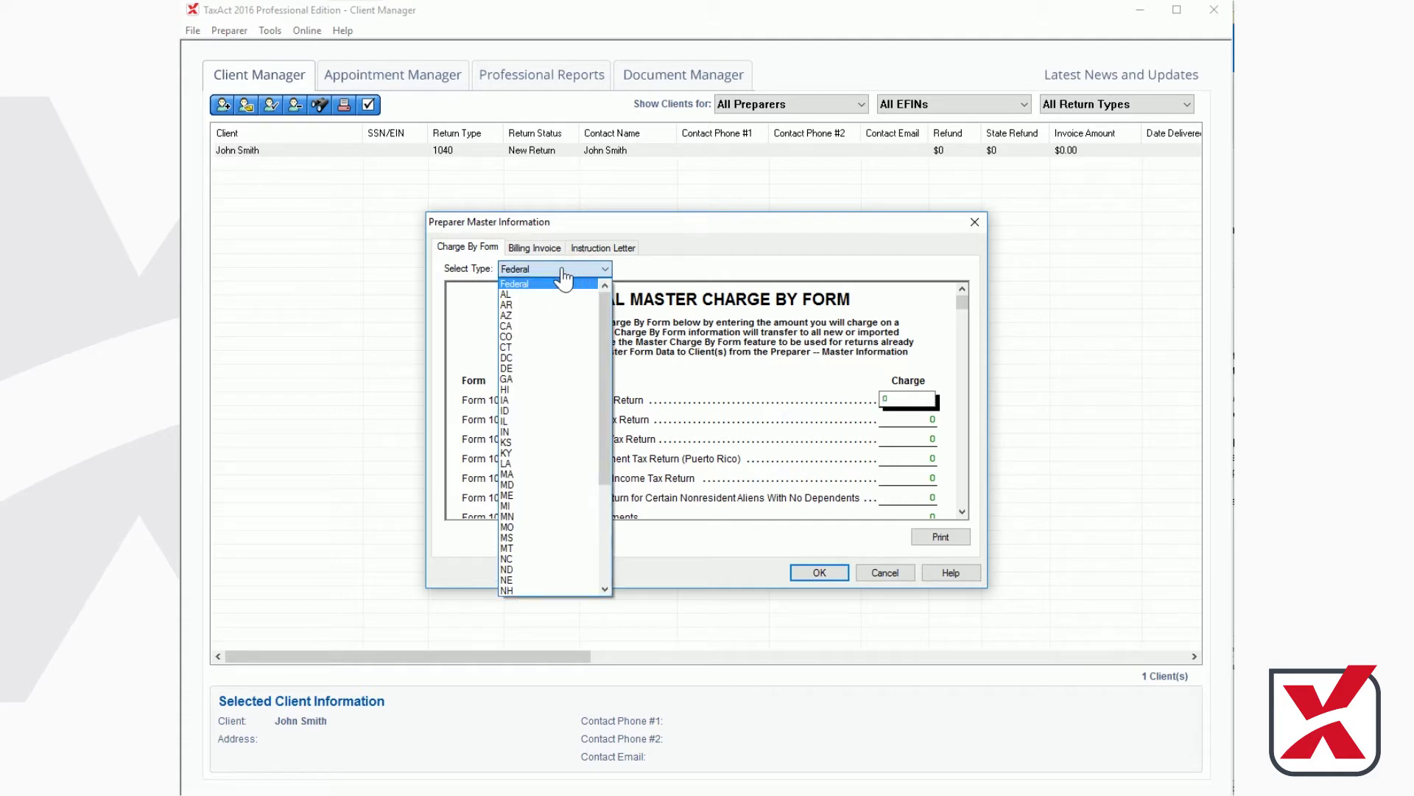
left_click(543, 286)
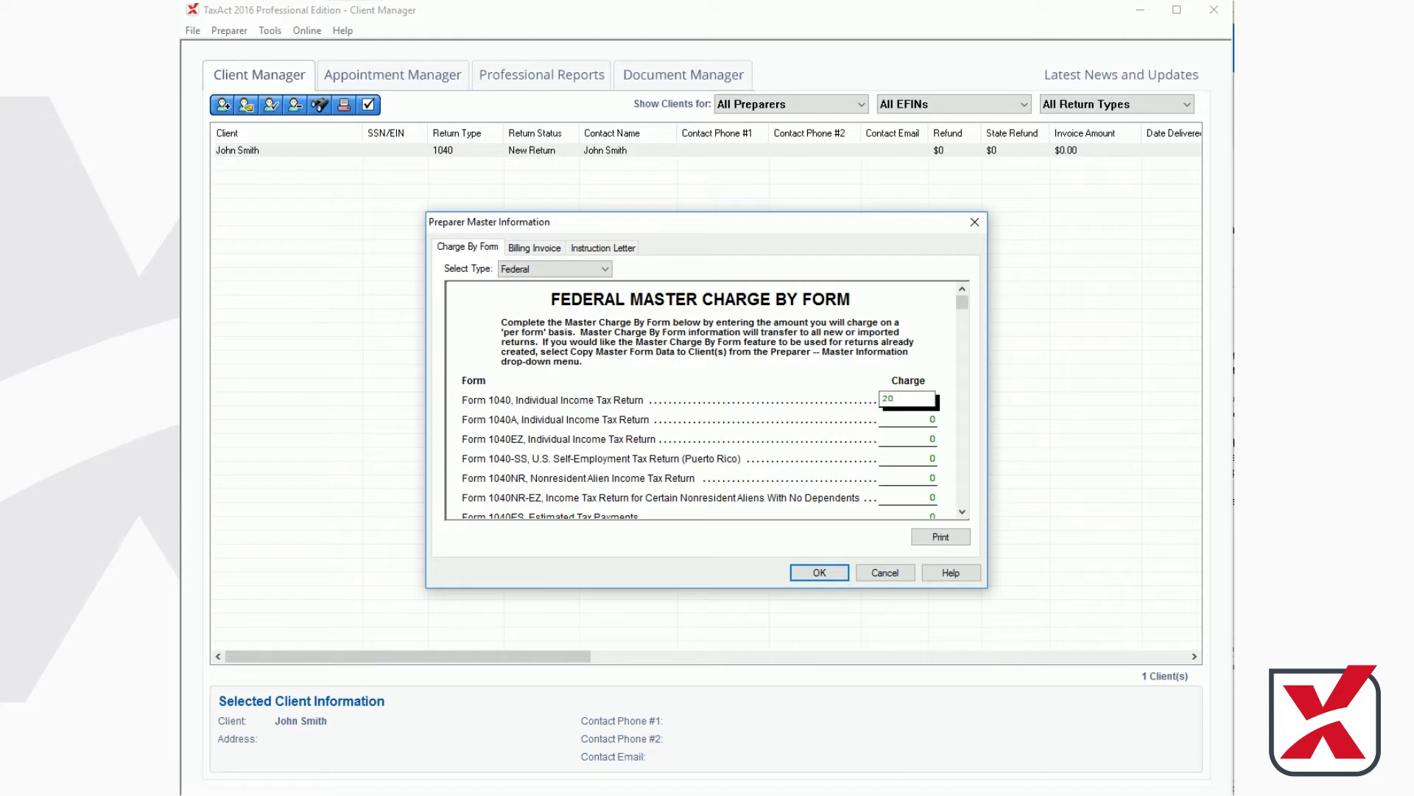
left_click(924, 398)
type("20")
left_click(925, 418)
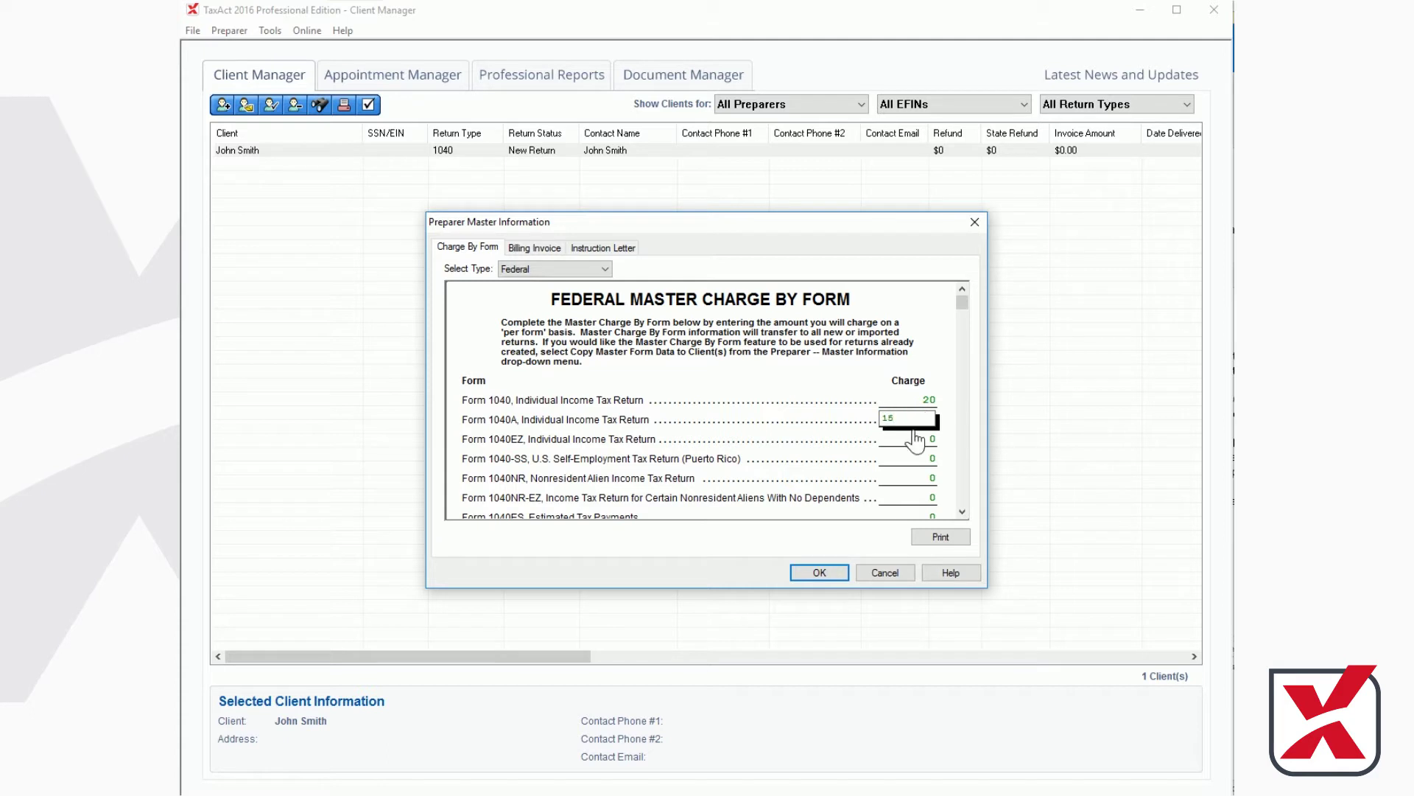
left_click(924, 438)
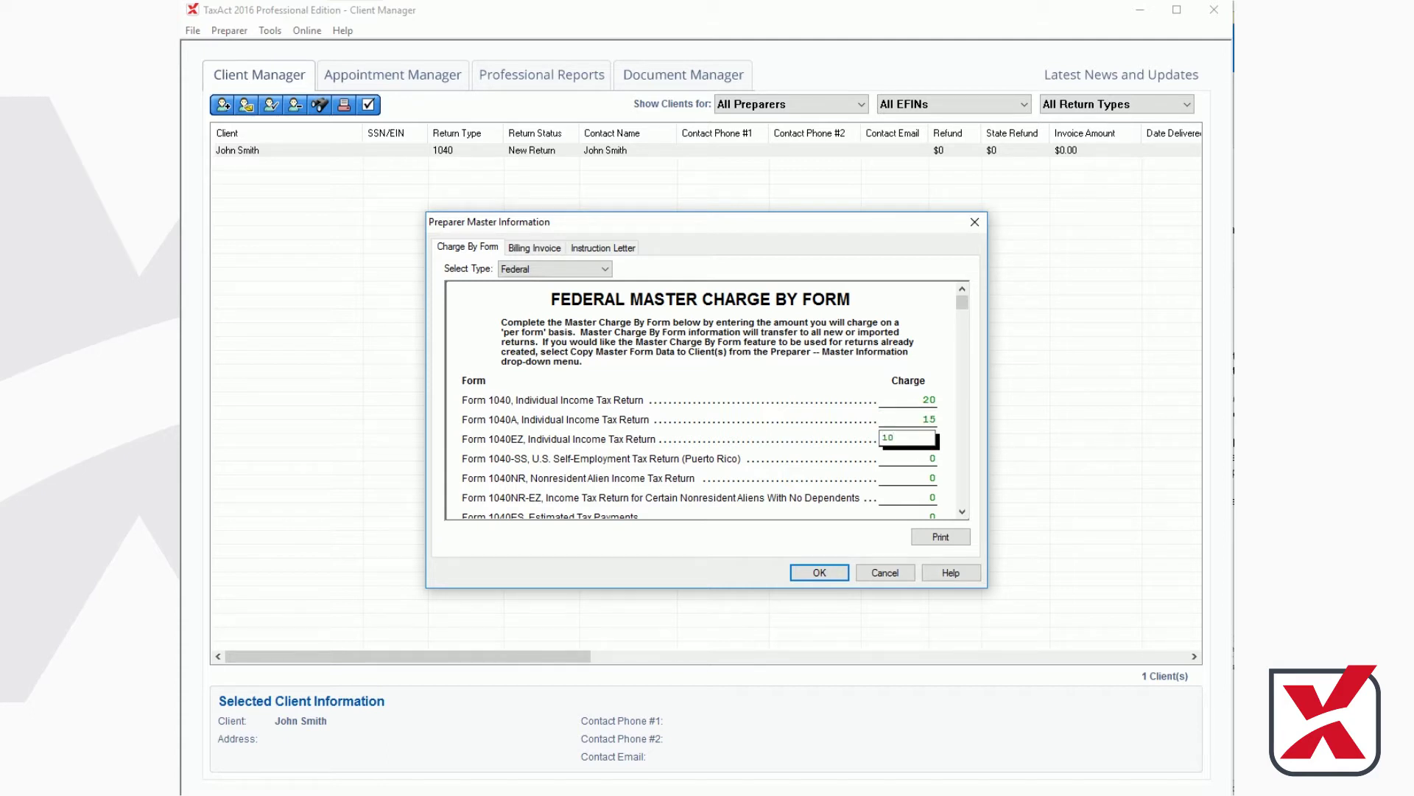
scroll(962, 317, "down", 4)
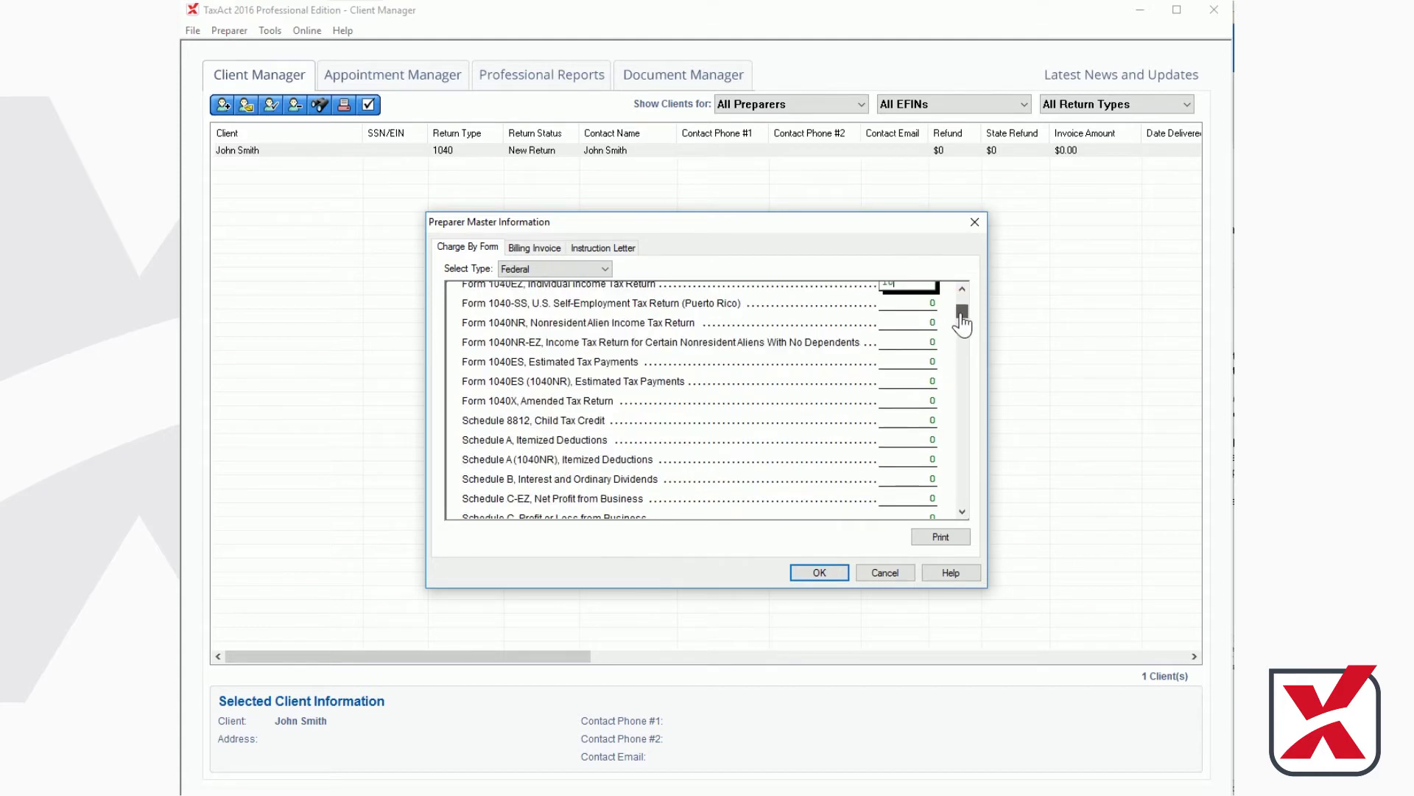
left_click_drag(962, 319, 963, 329)
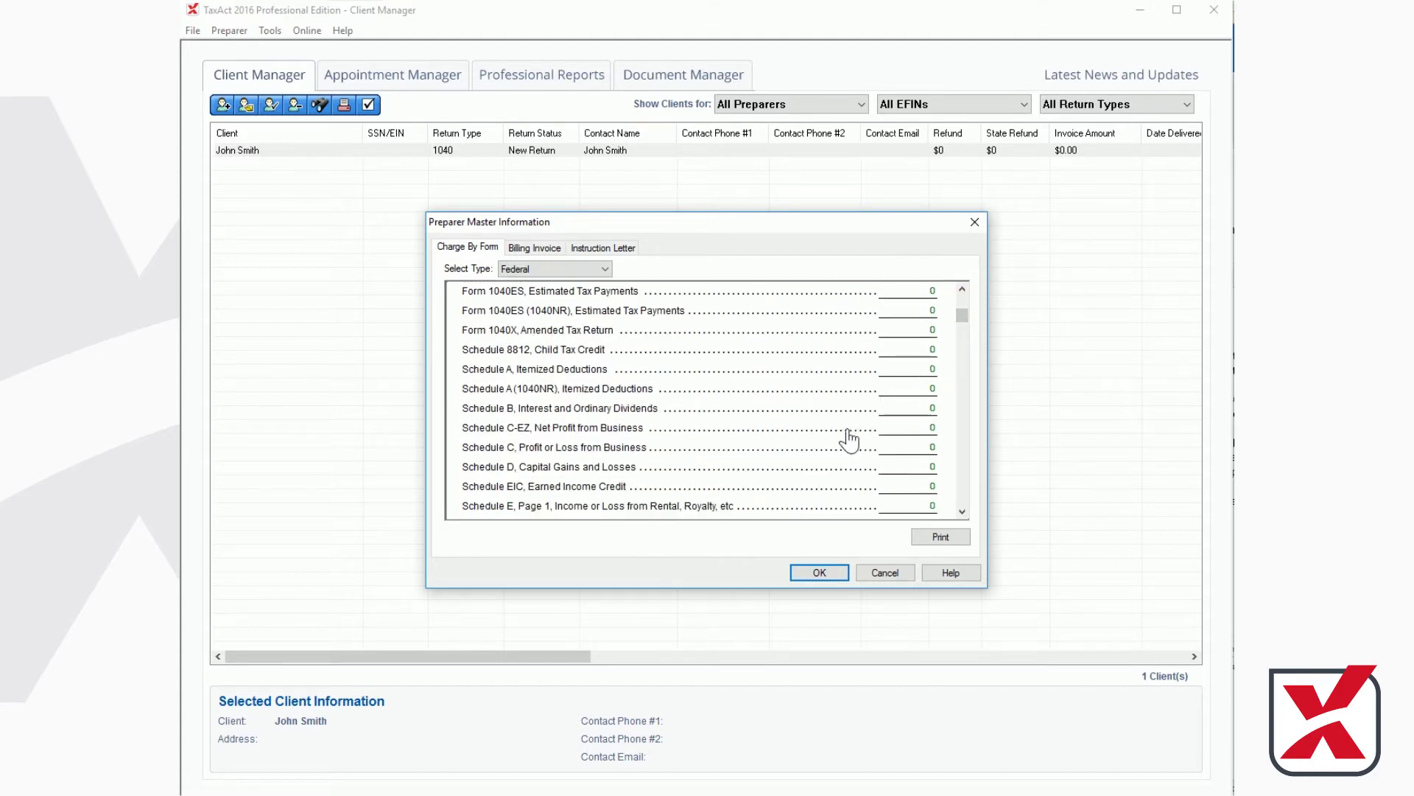
left_click(912, 447)
left_click(820, 575)
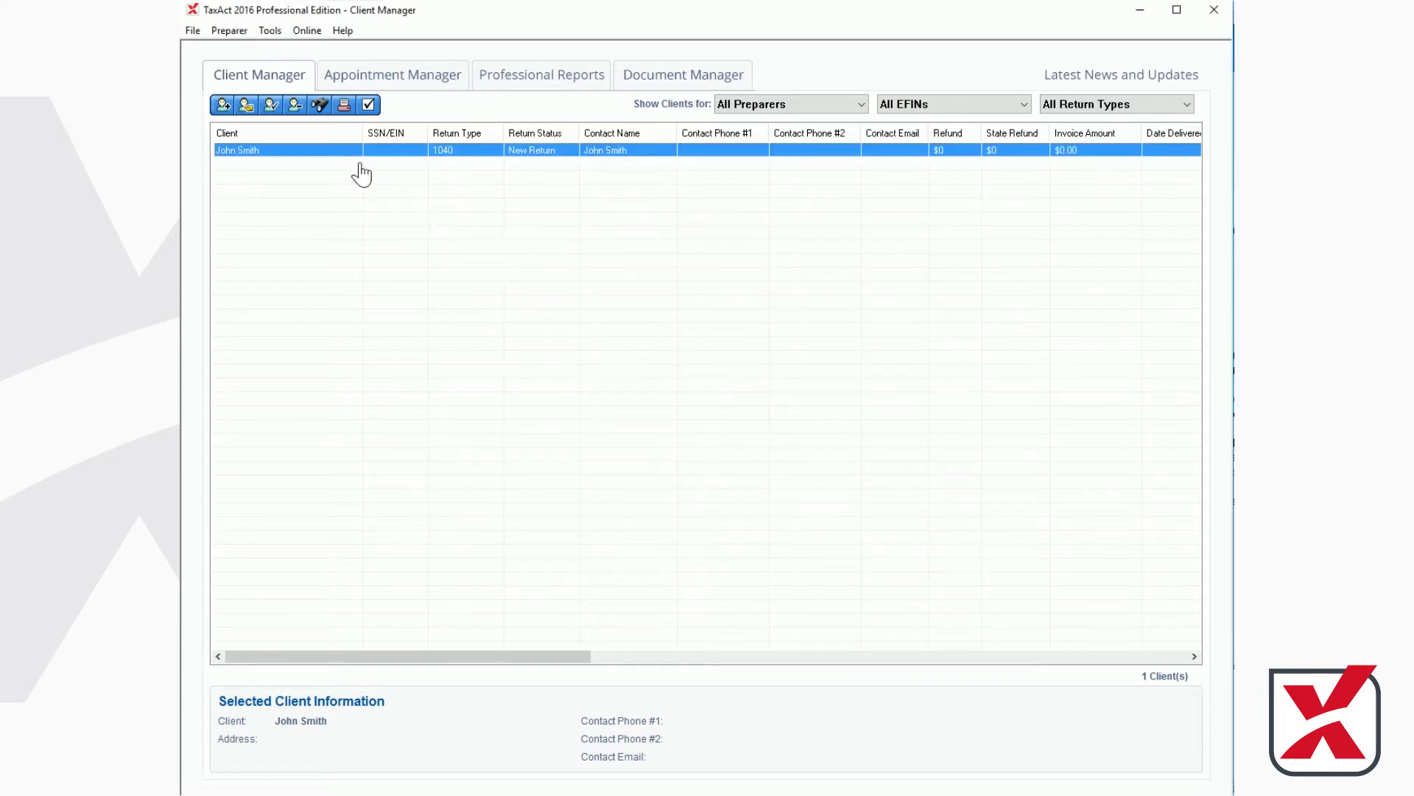
Copy all four master form data sets to the 1040 client, raising its invoice to $32.48.
left_click(230, 31)
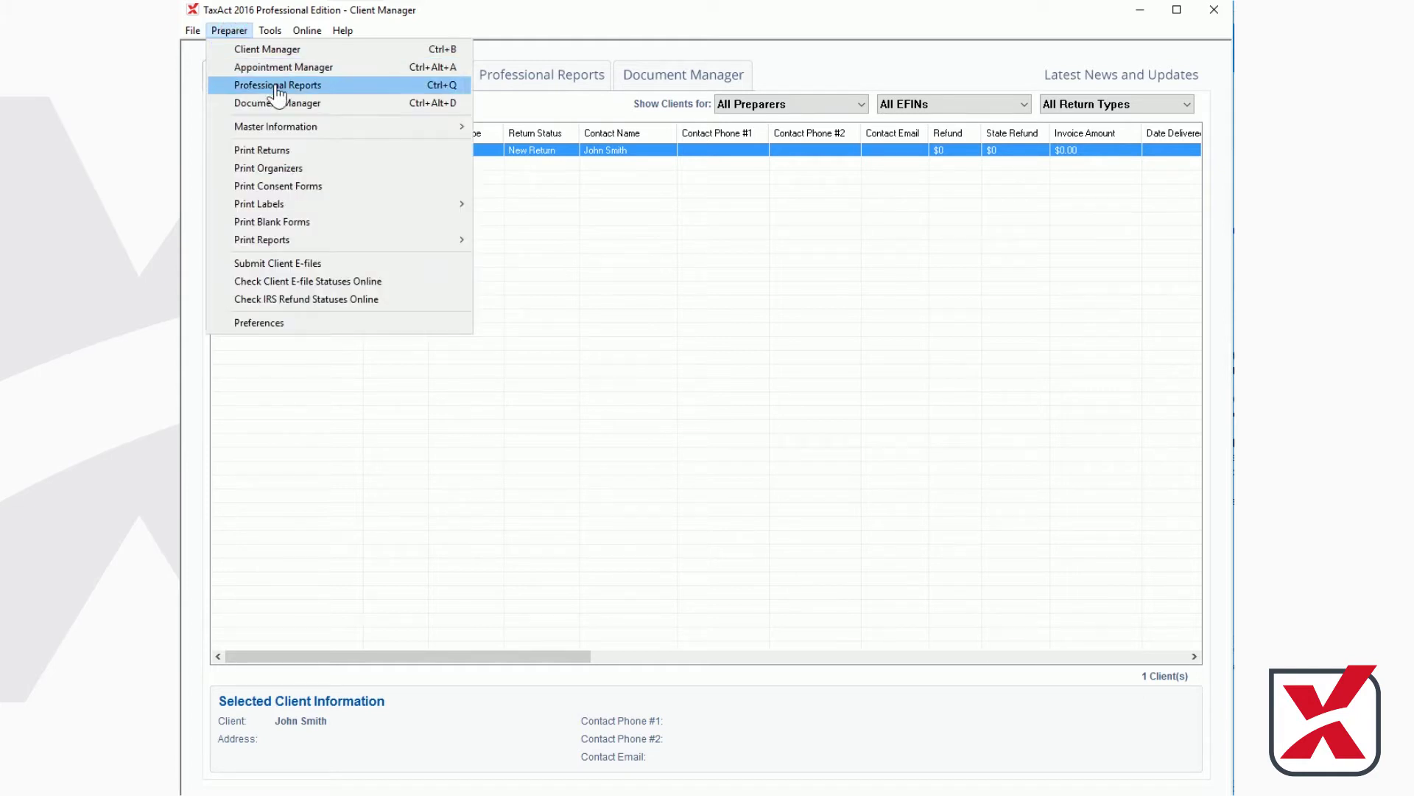
mouse_move(309, 129)
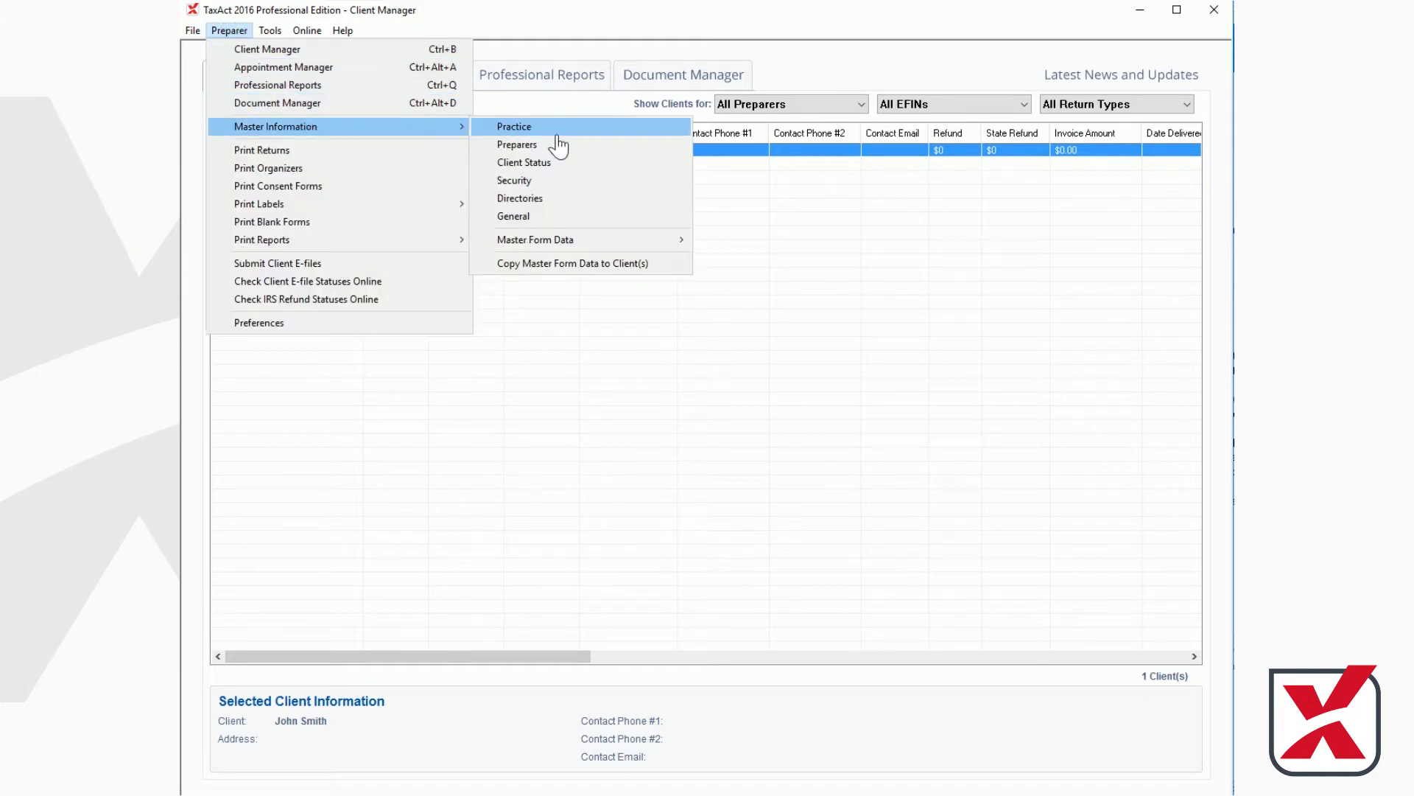
left_click(587, 265)
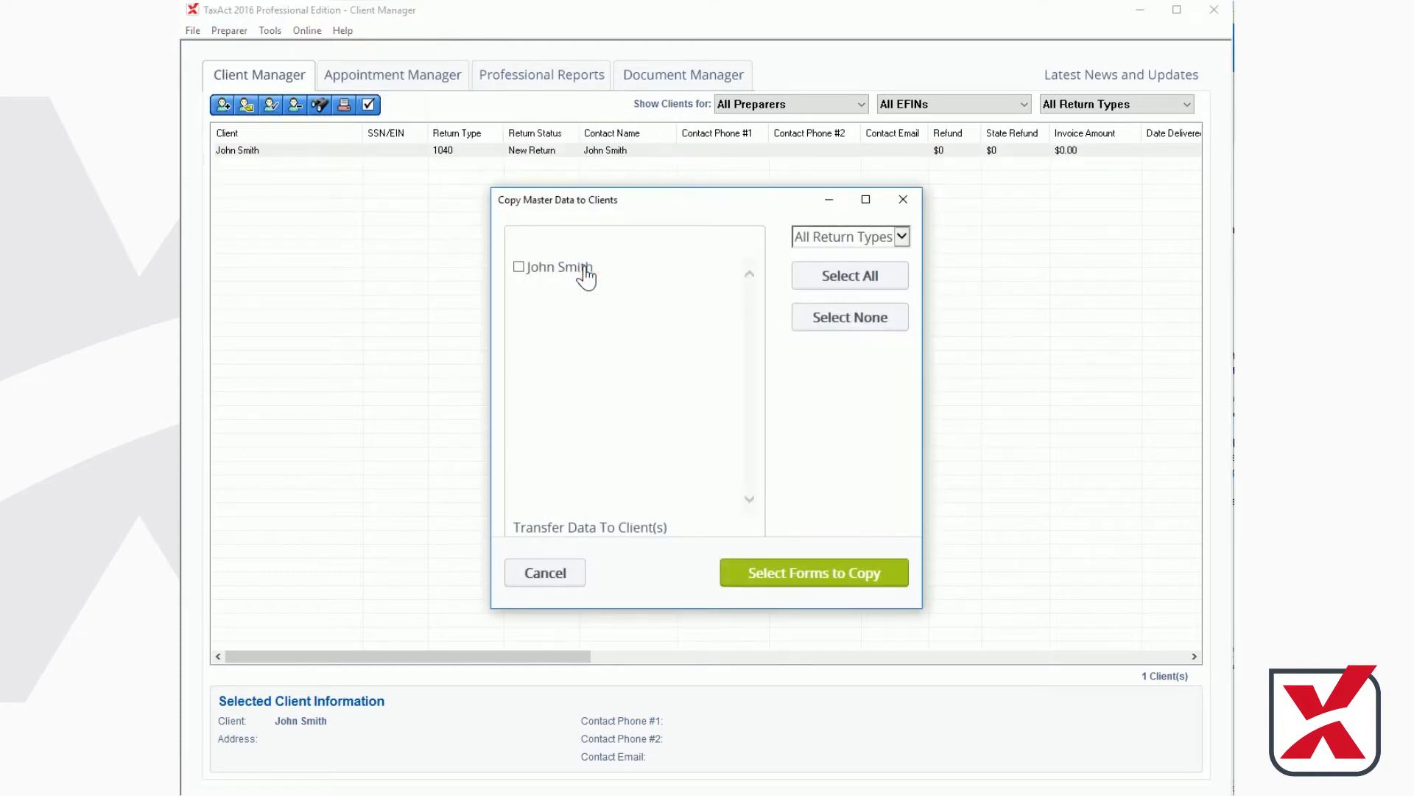
left_click(519, 268)
left_click(813, 583)
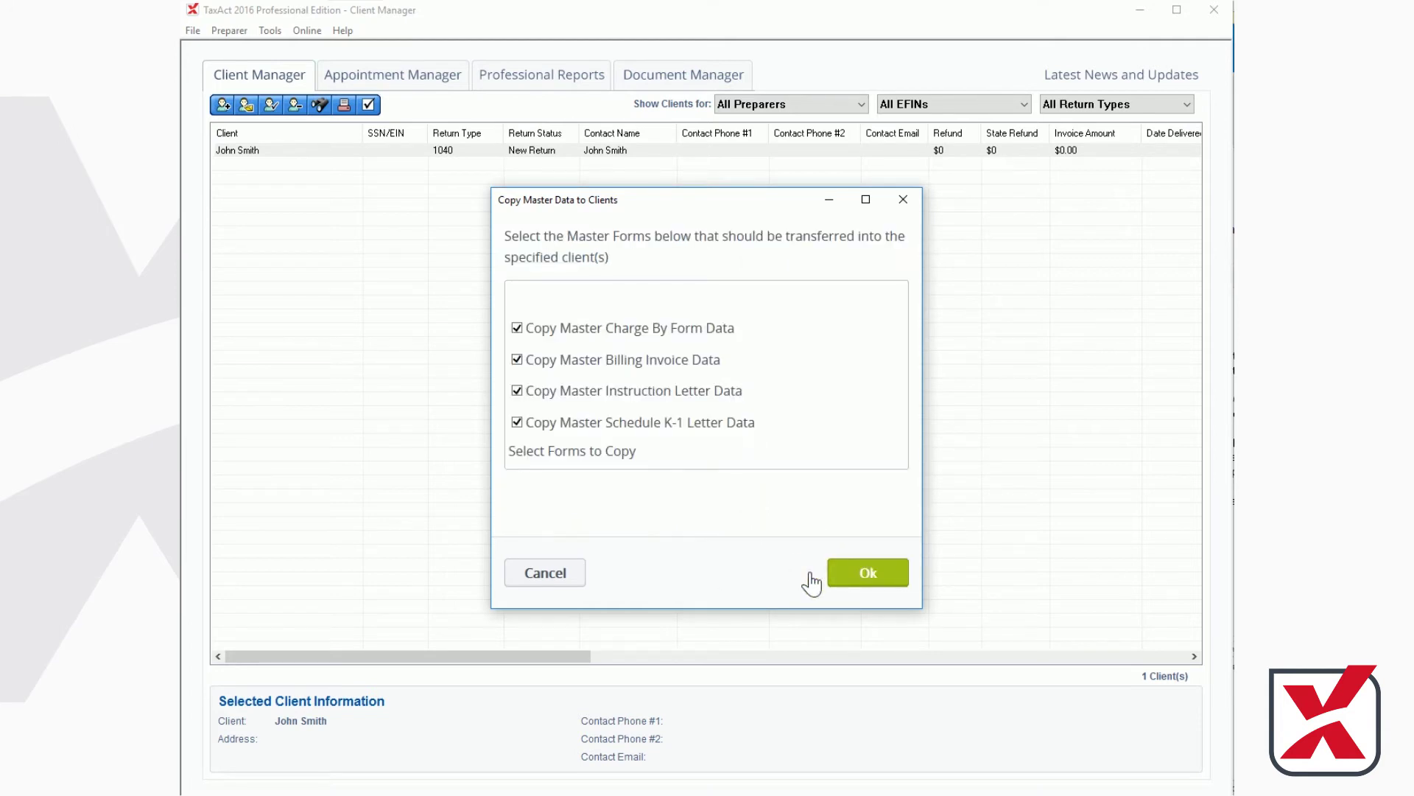
left_click(868, 574)
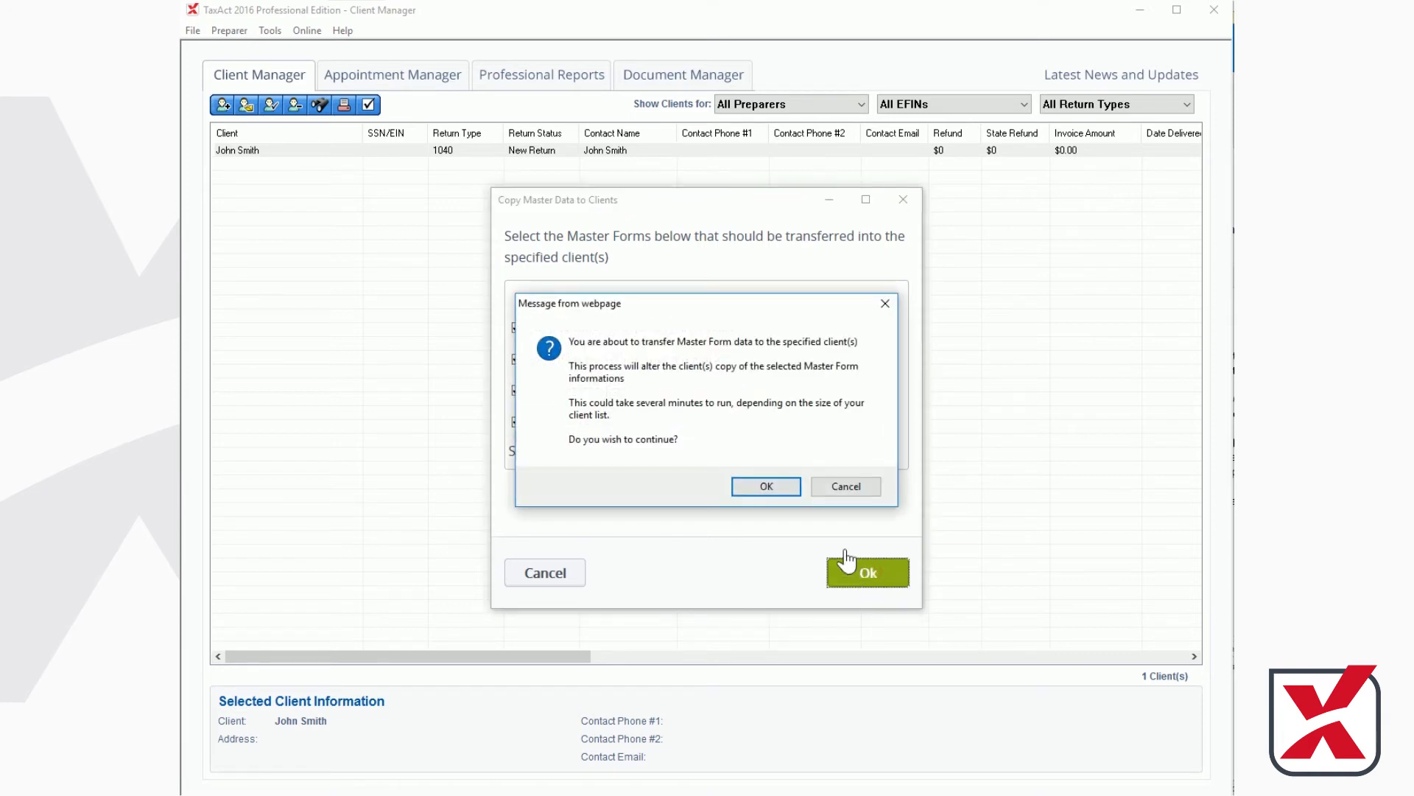
left_click(765, 487)
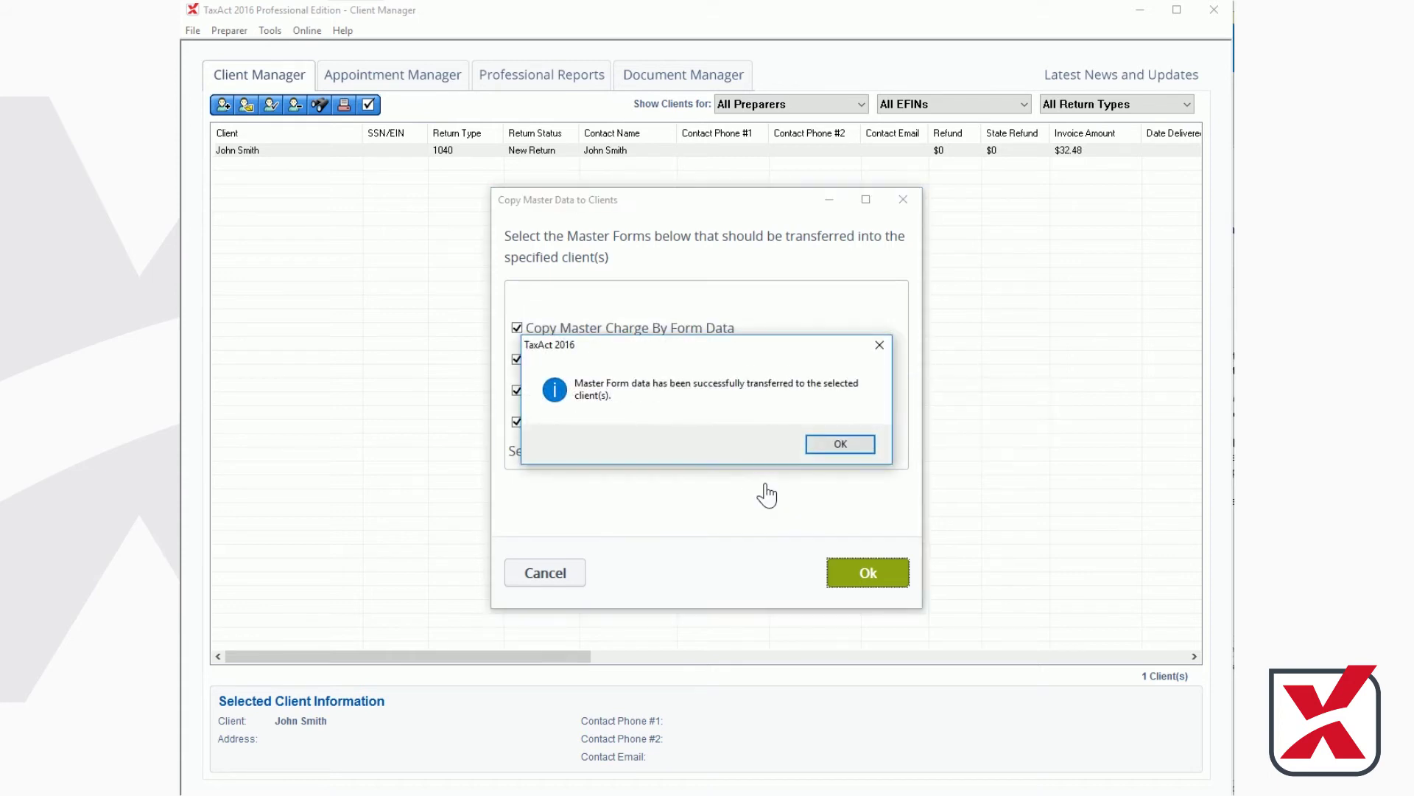
left_click(842, 444)
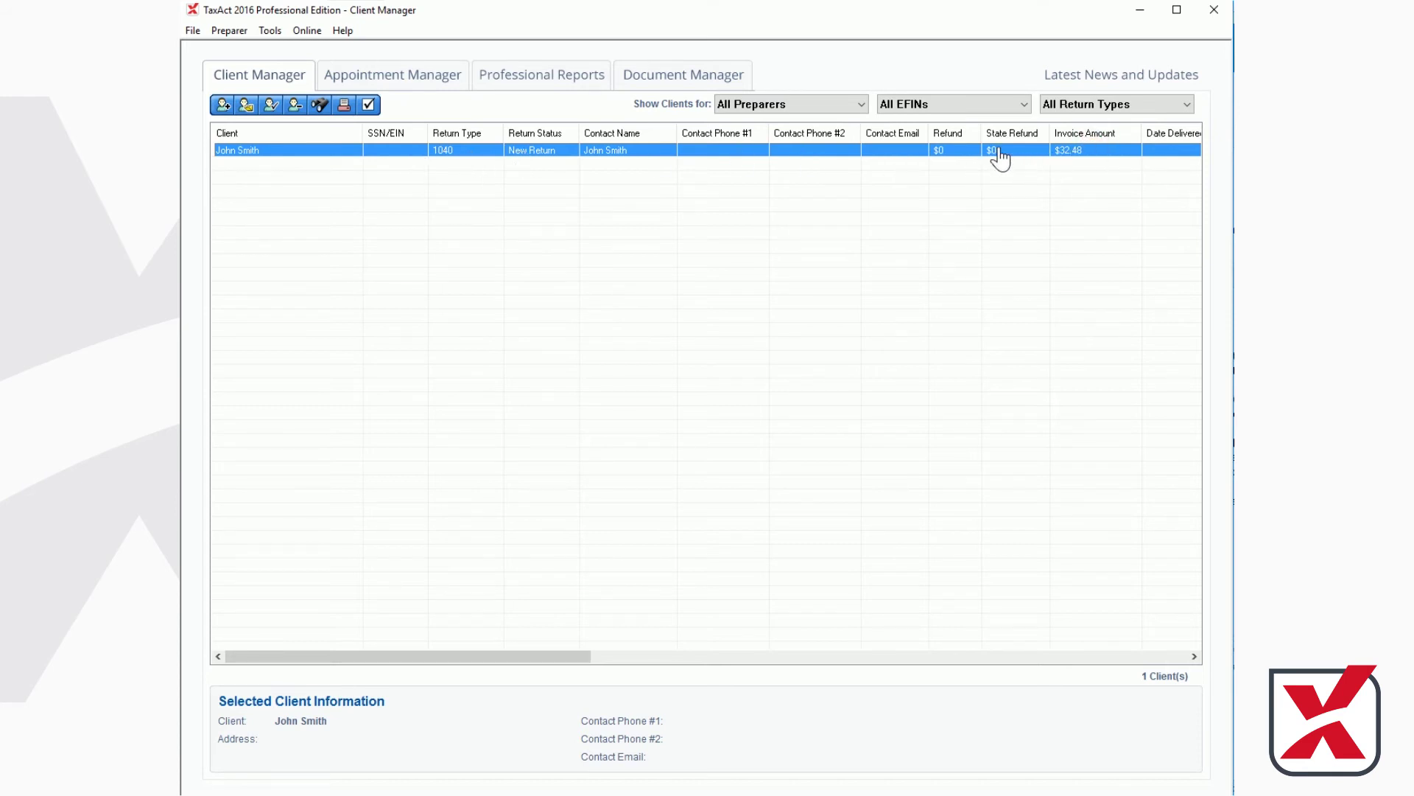
Open the client's return and show its Billing Invoice totalling 32.48, including 2.48 sales tax.
double_click(341, 149)
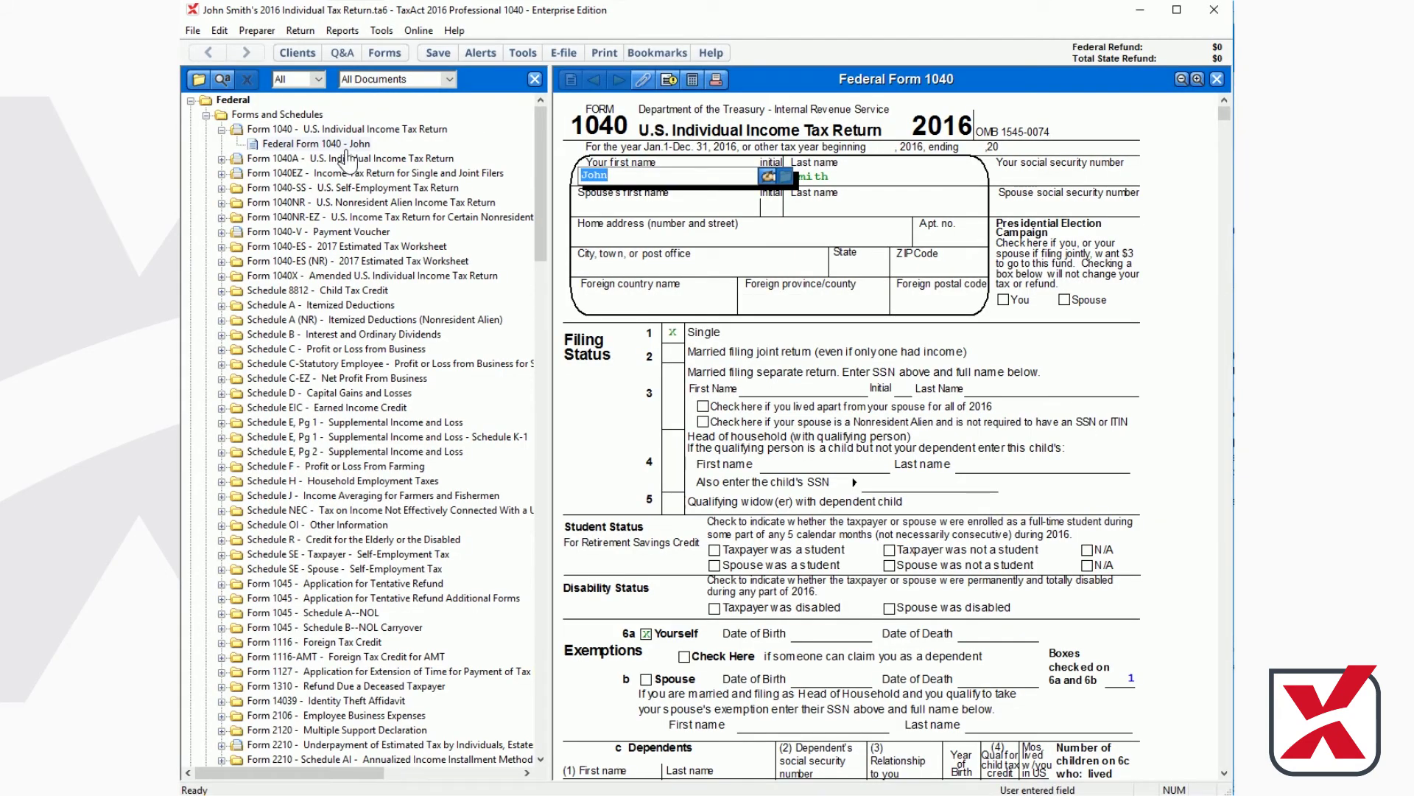
left_click(258, 31)
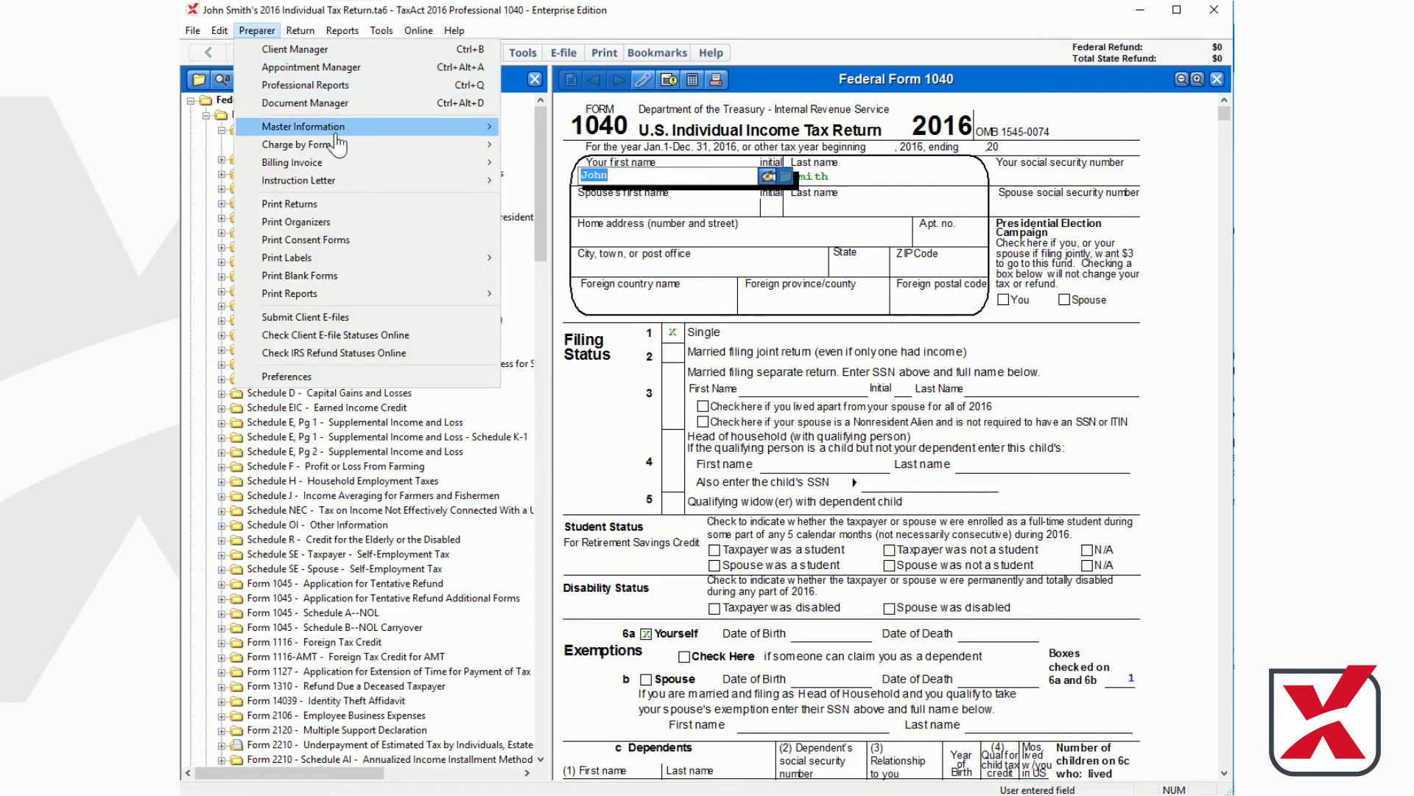
mouse_move(350, 164)
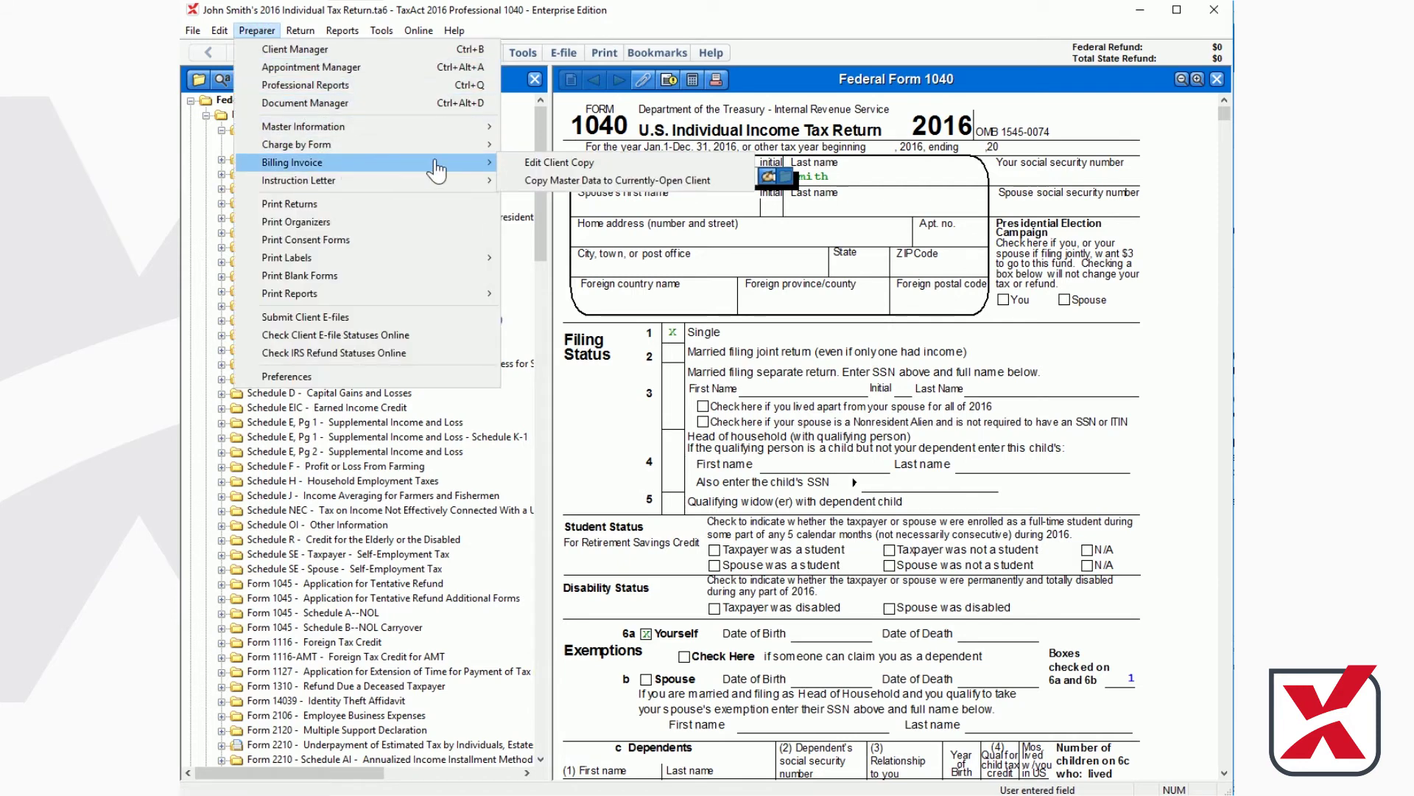
left_click(639, 167)
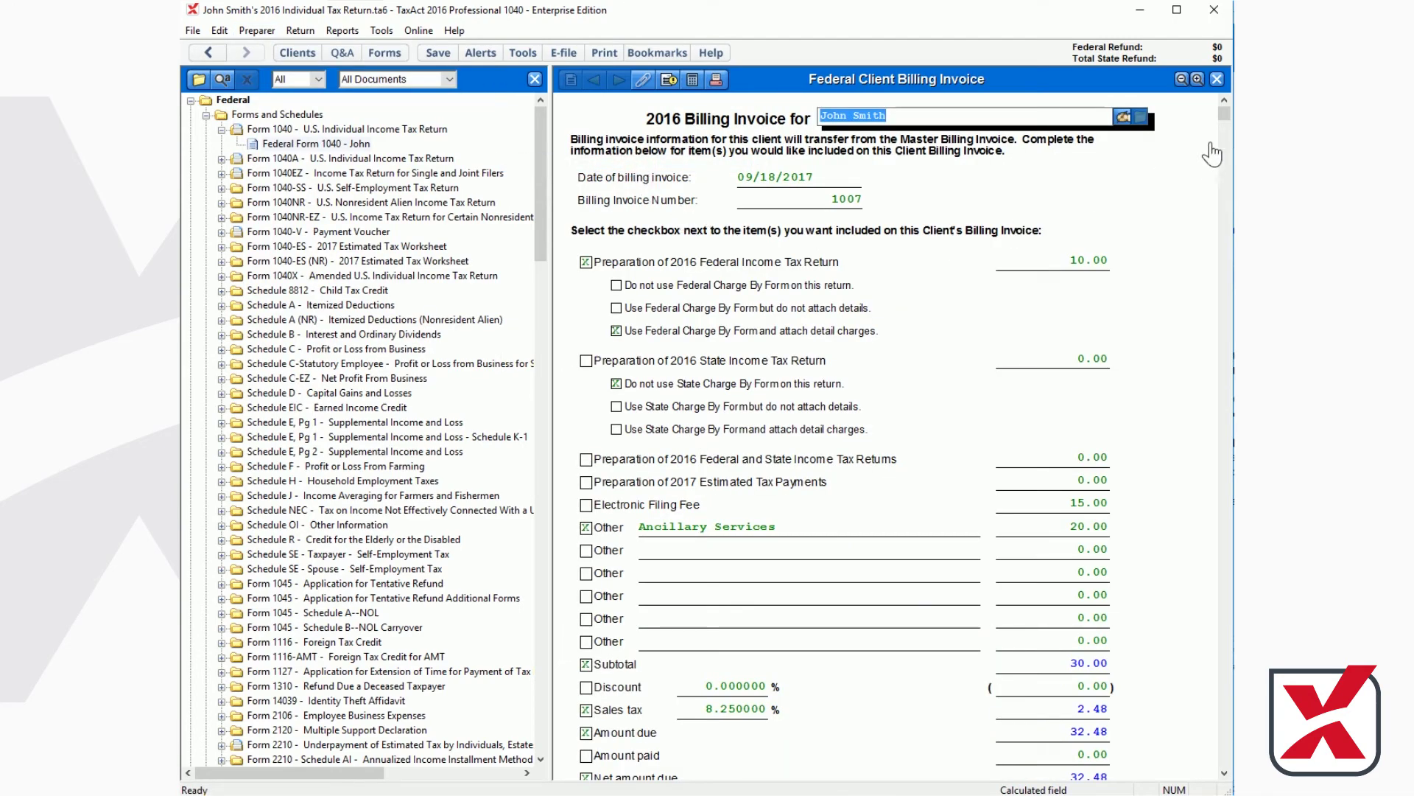
Apply a 20% discount to the client's invoice, making 25.98 due, then save and return to Client Manager.
left_click_drag(1225, 113, 1223, 177)
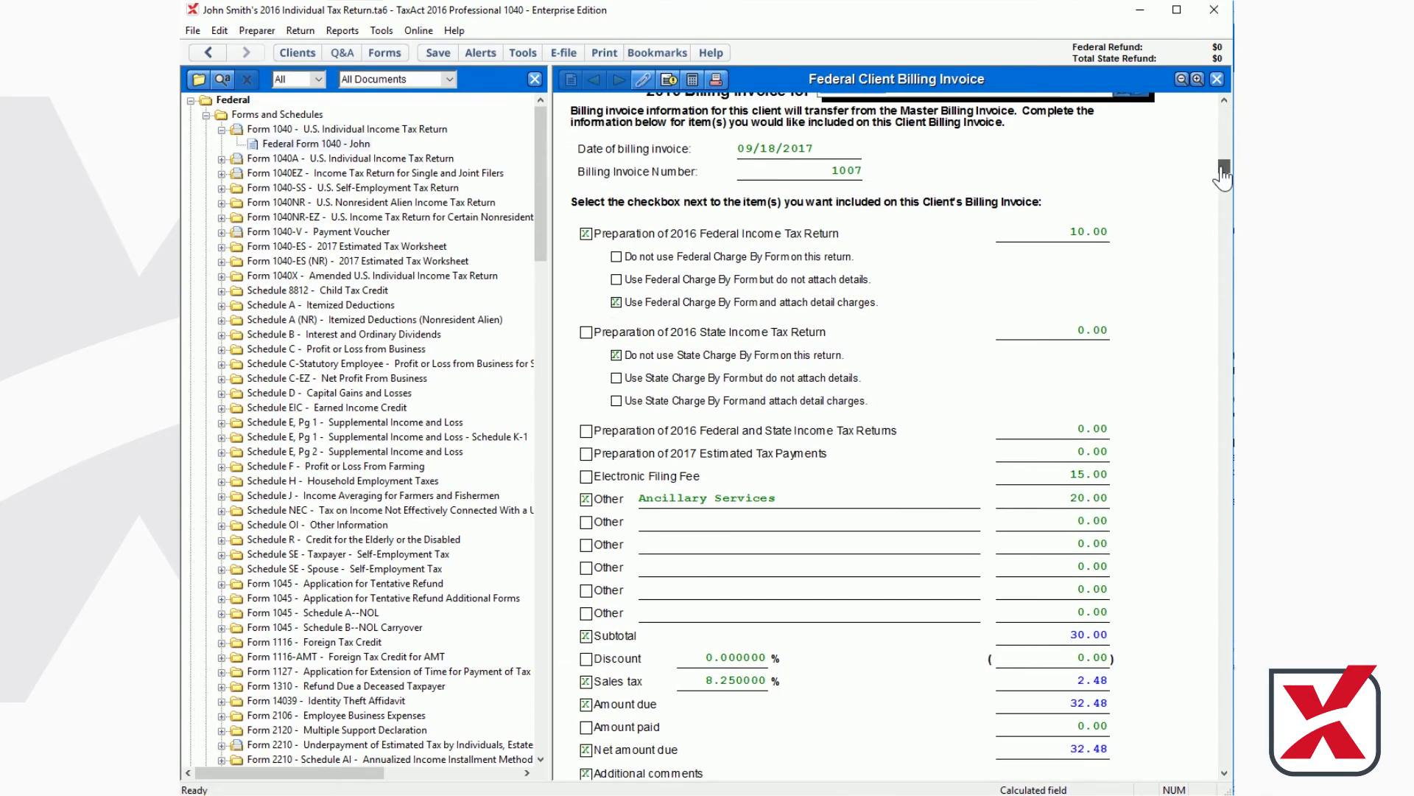
left_click(714, 661)
type("20")
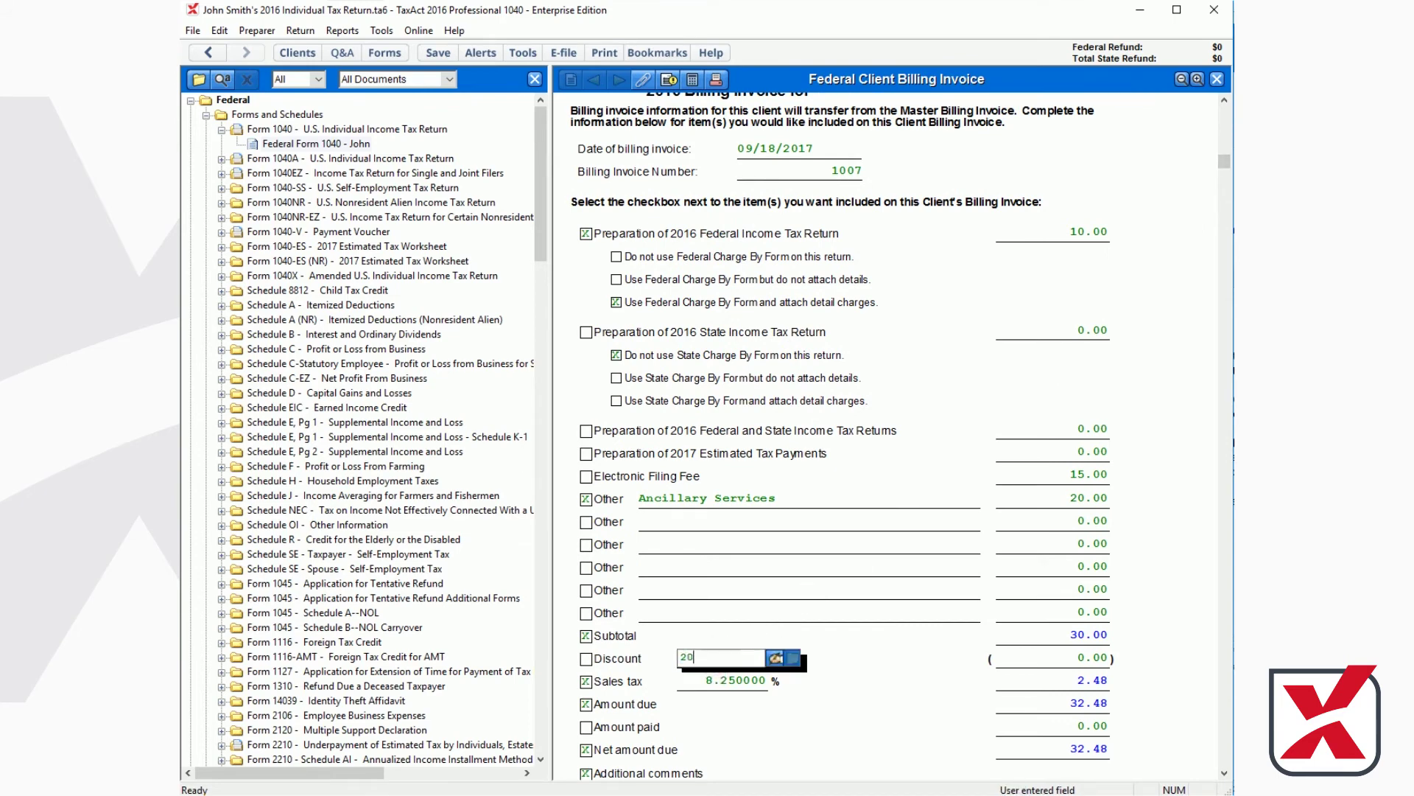
left_click(587, 658)
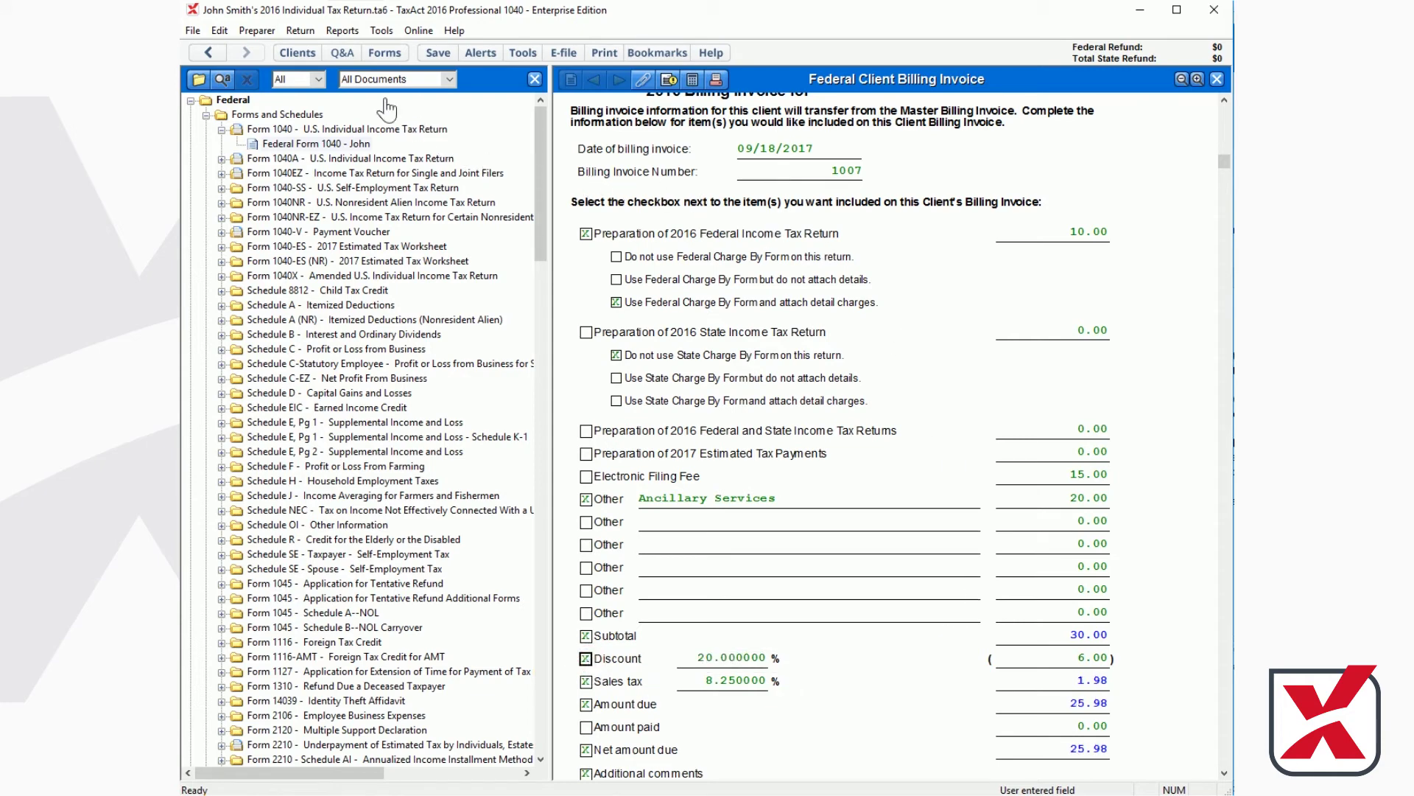
left_click(297, 53)
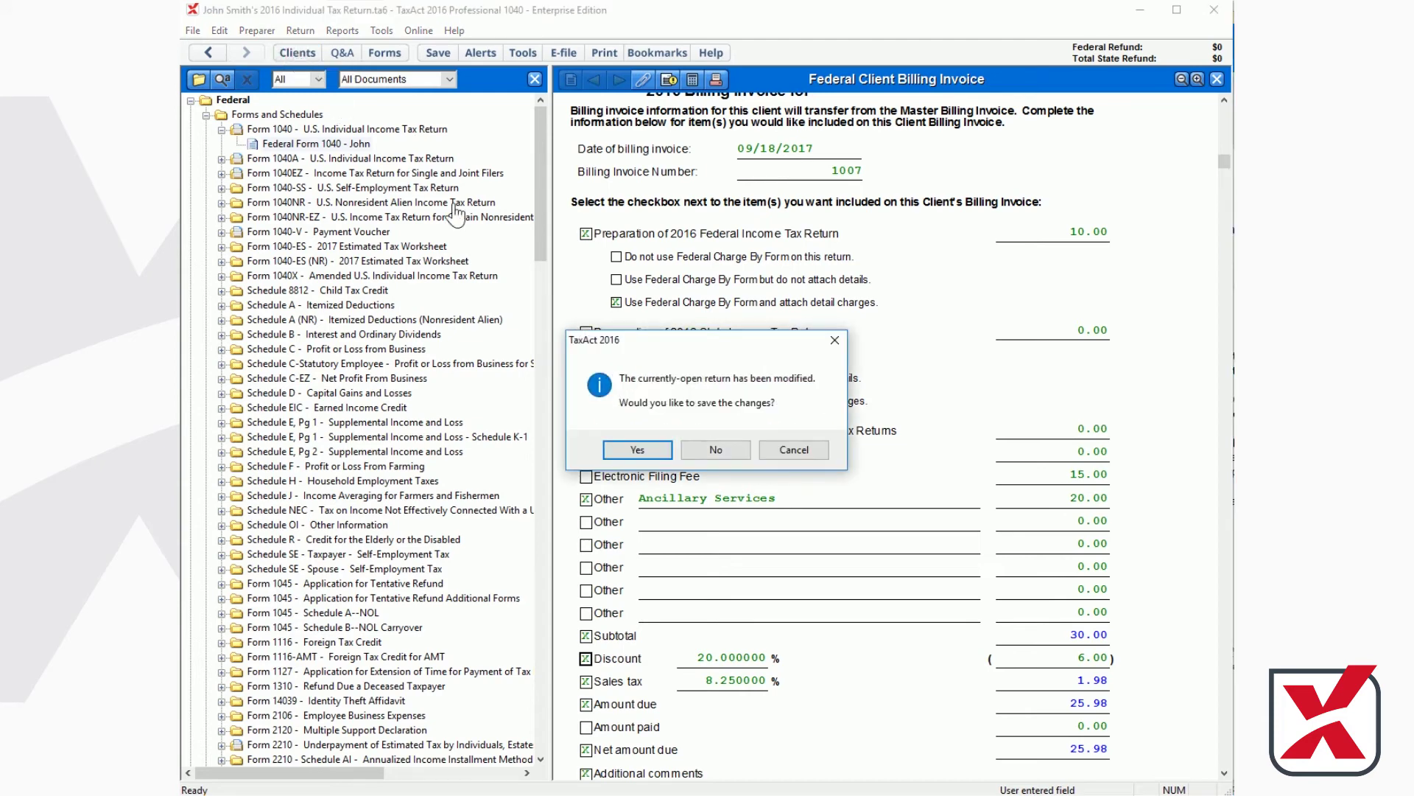
left_click(638, 450)
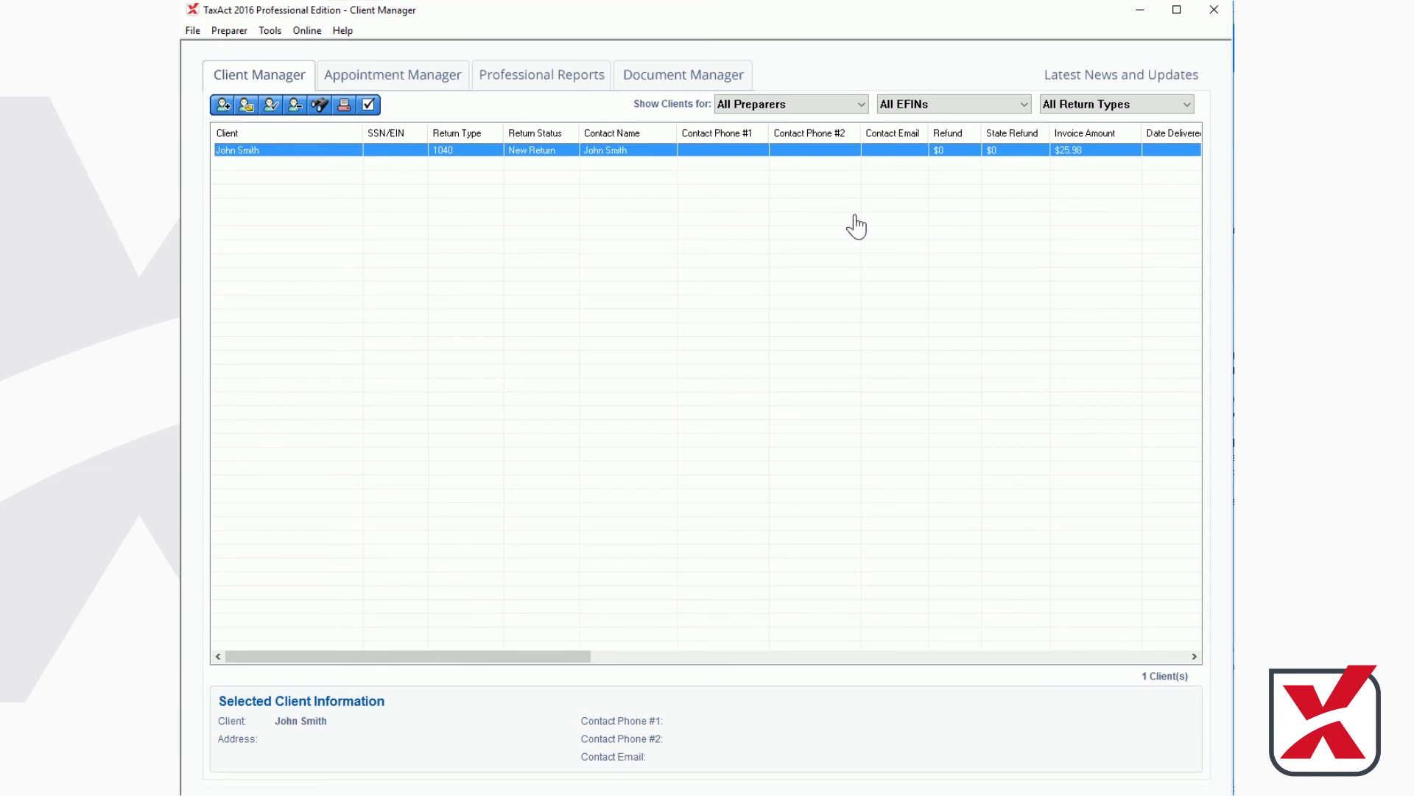
Open Master Information > Preparers and edit the existing preparer's details.
left_click(231, 34)
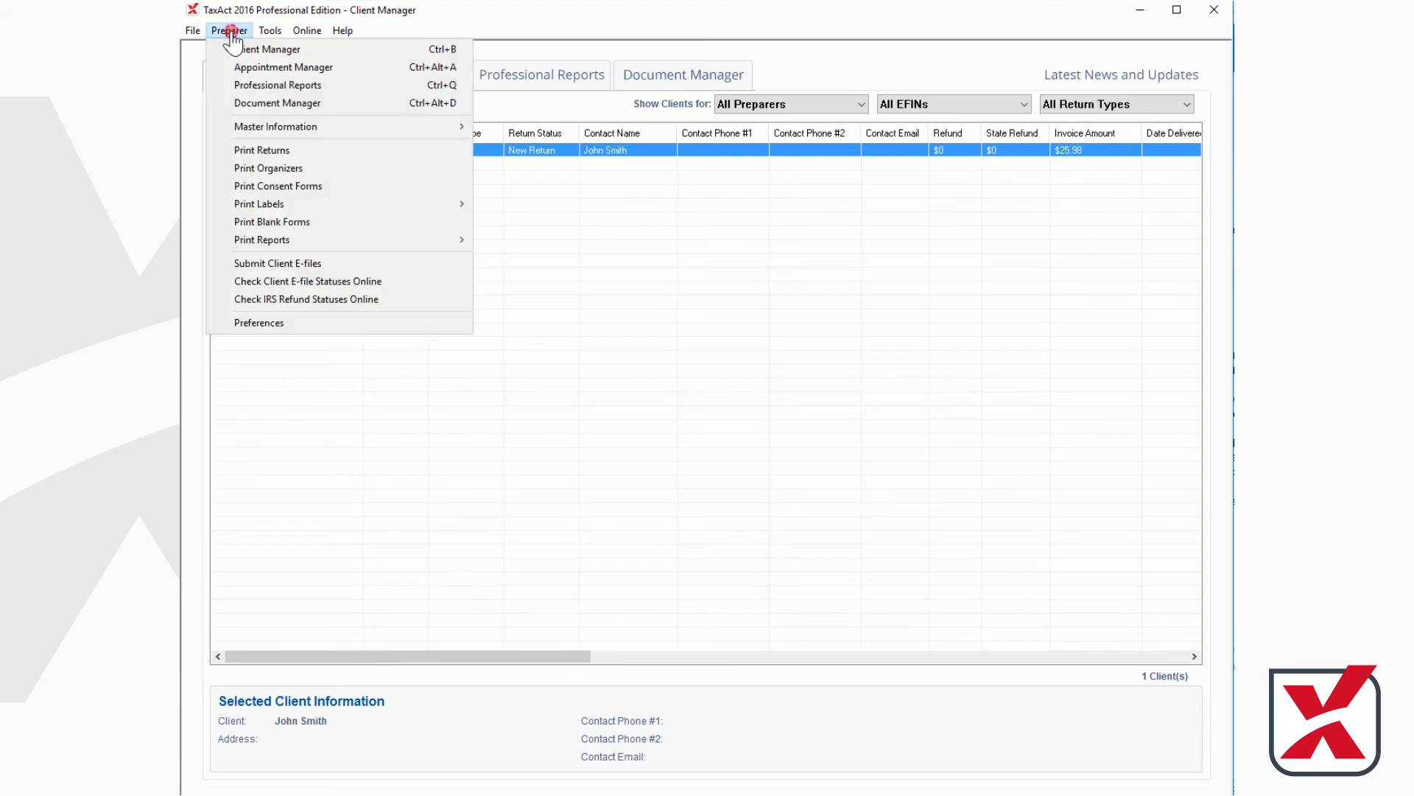
mouse_move(341, 132)
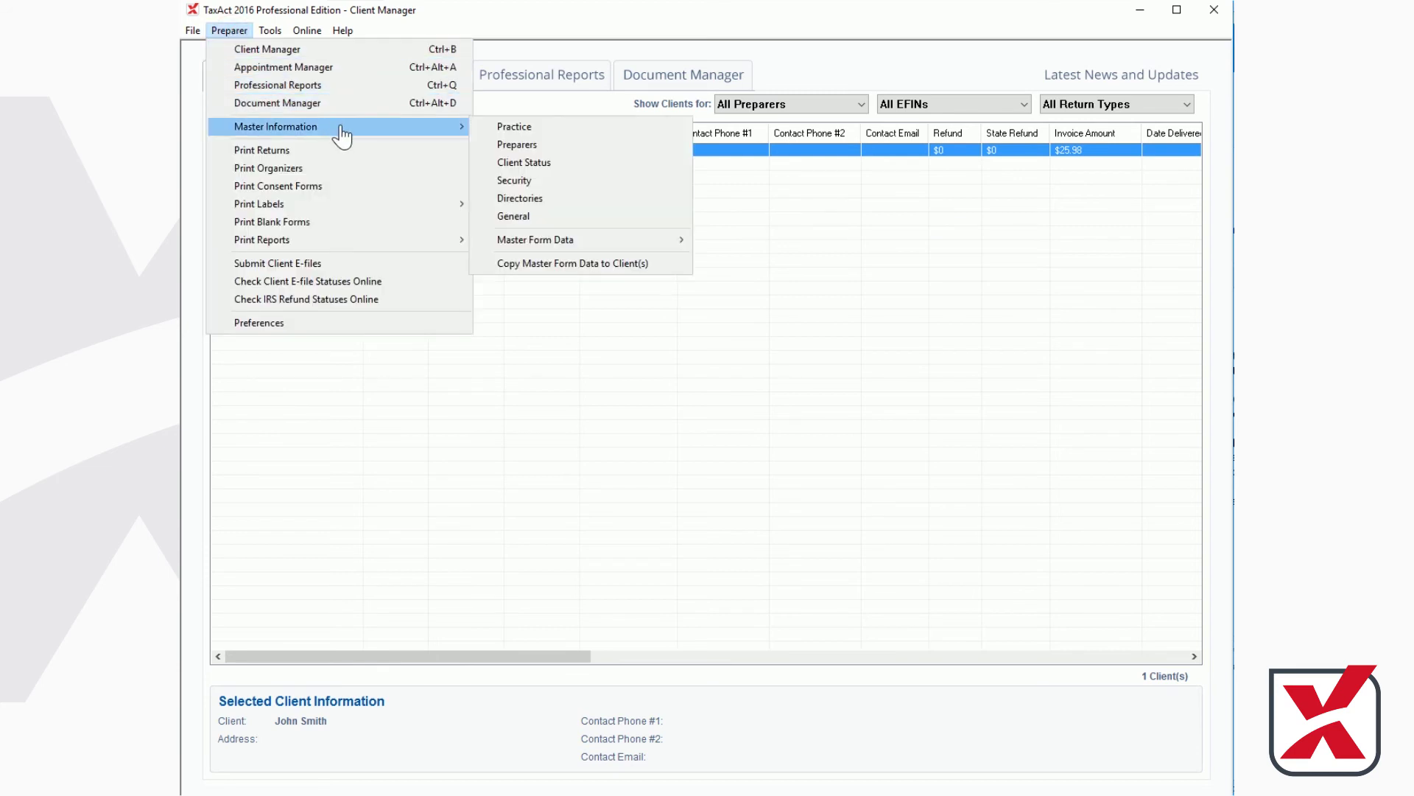
left_click(576, 154)
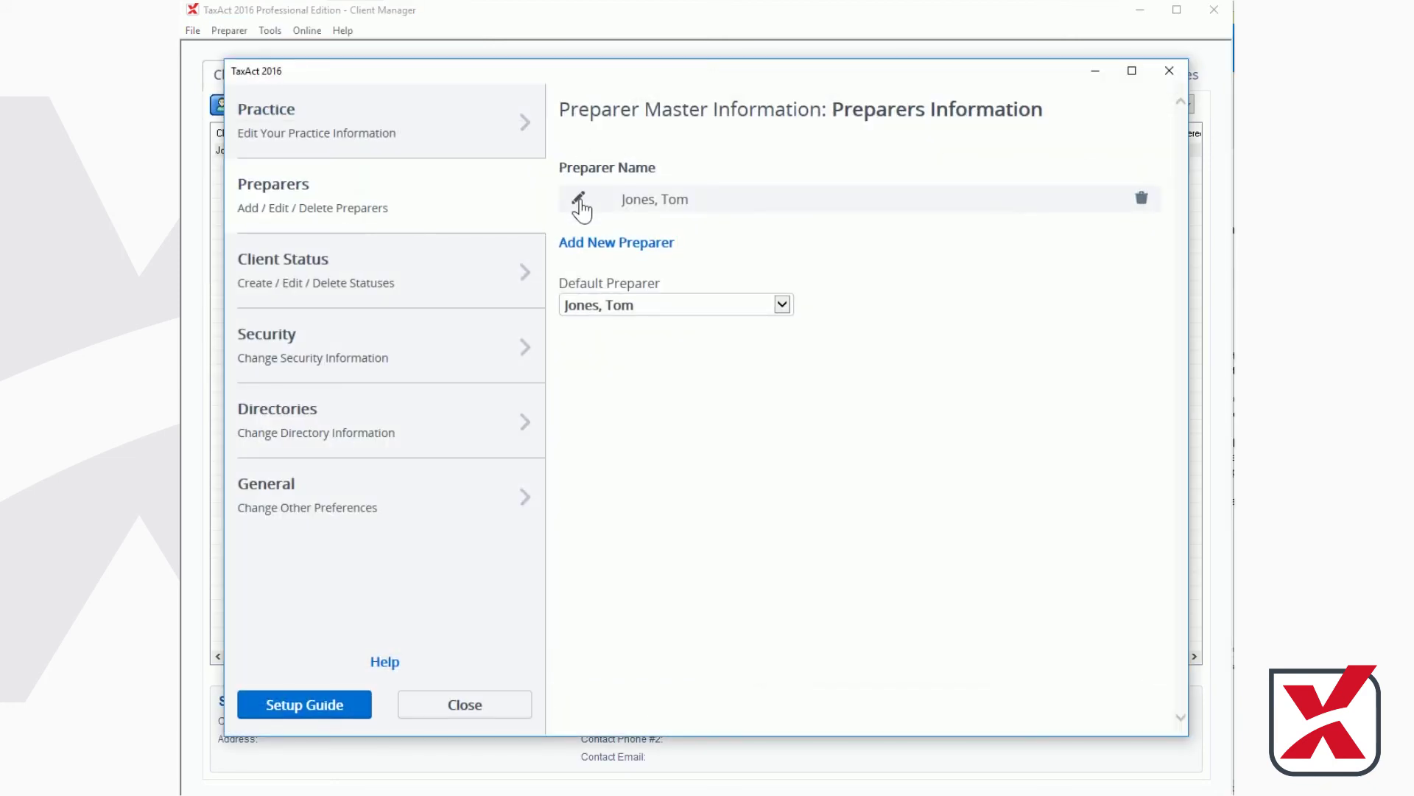
left_click(579, 200)
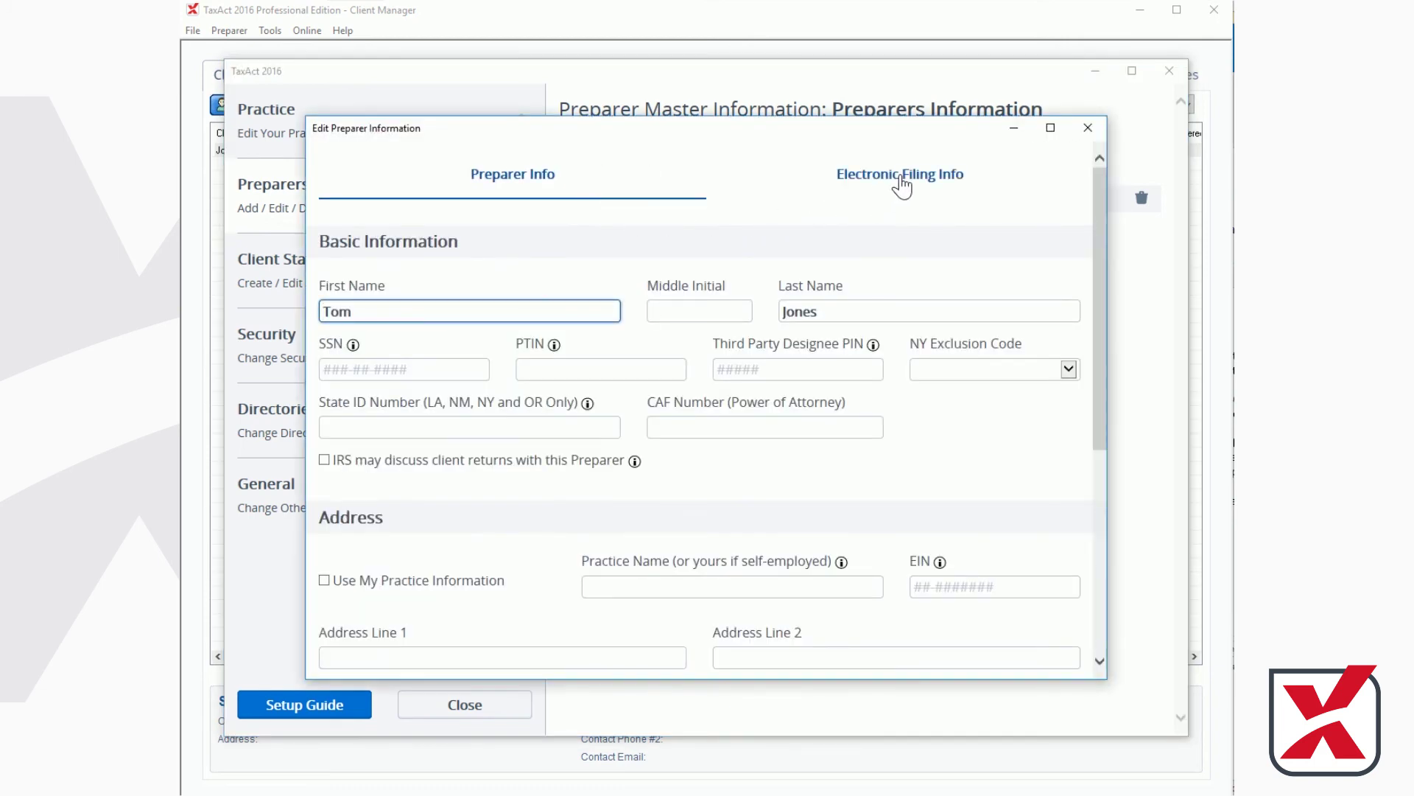
Set the preparer's e-filing bank product to Republic Bank with its RBIN, save, and close.
left_click(902, 184)
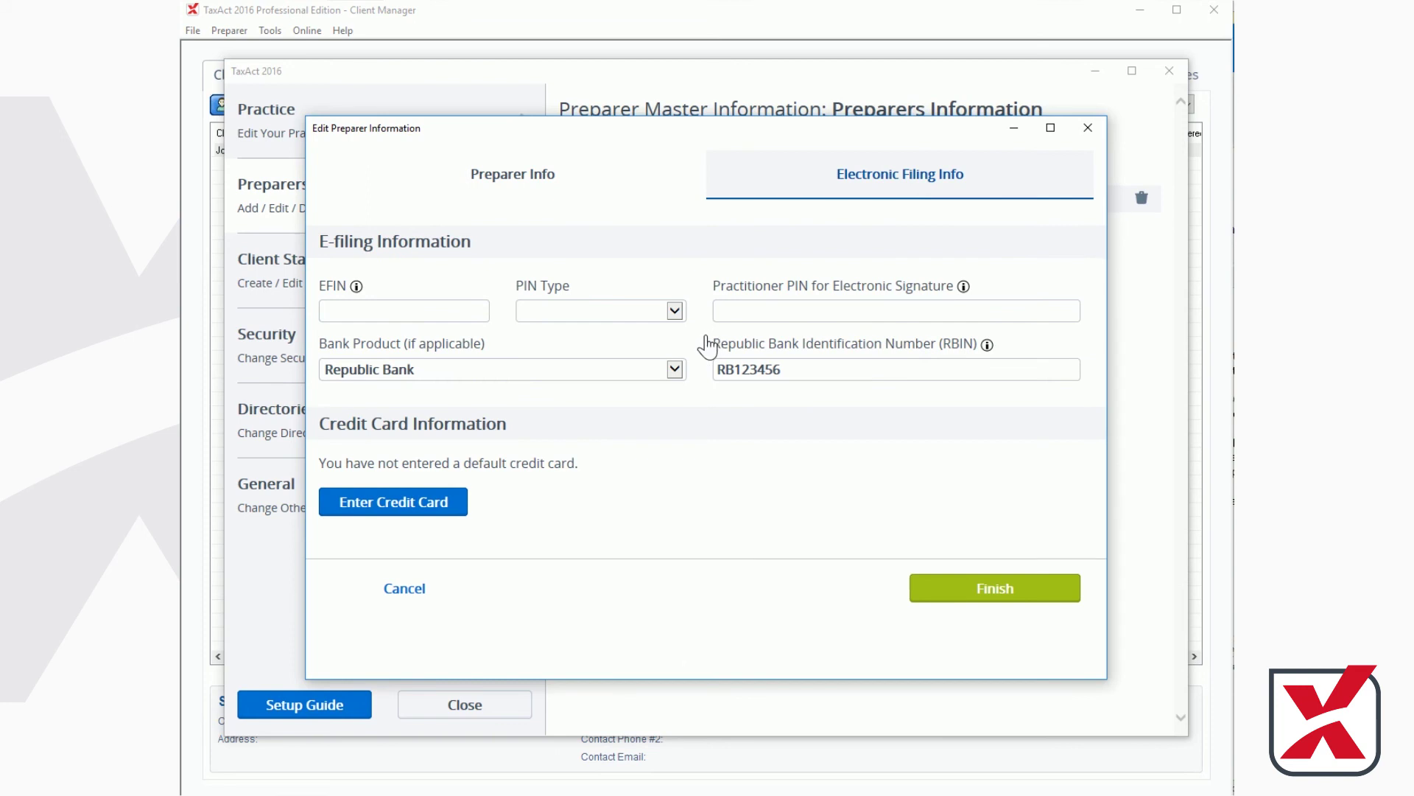
left_click(674, 372)
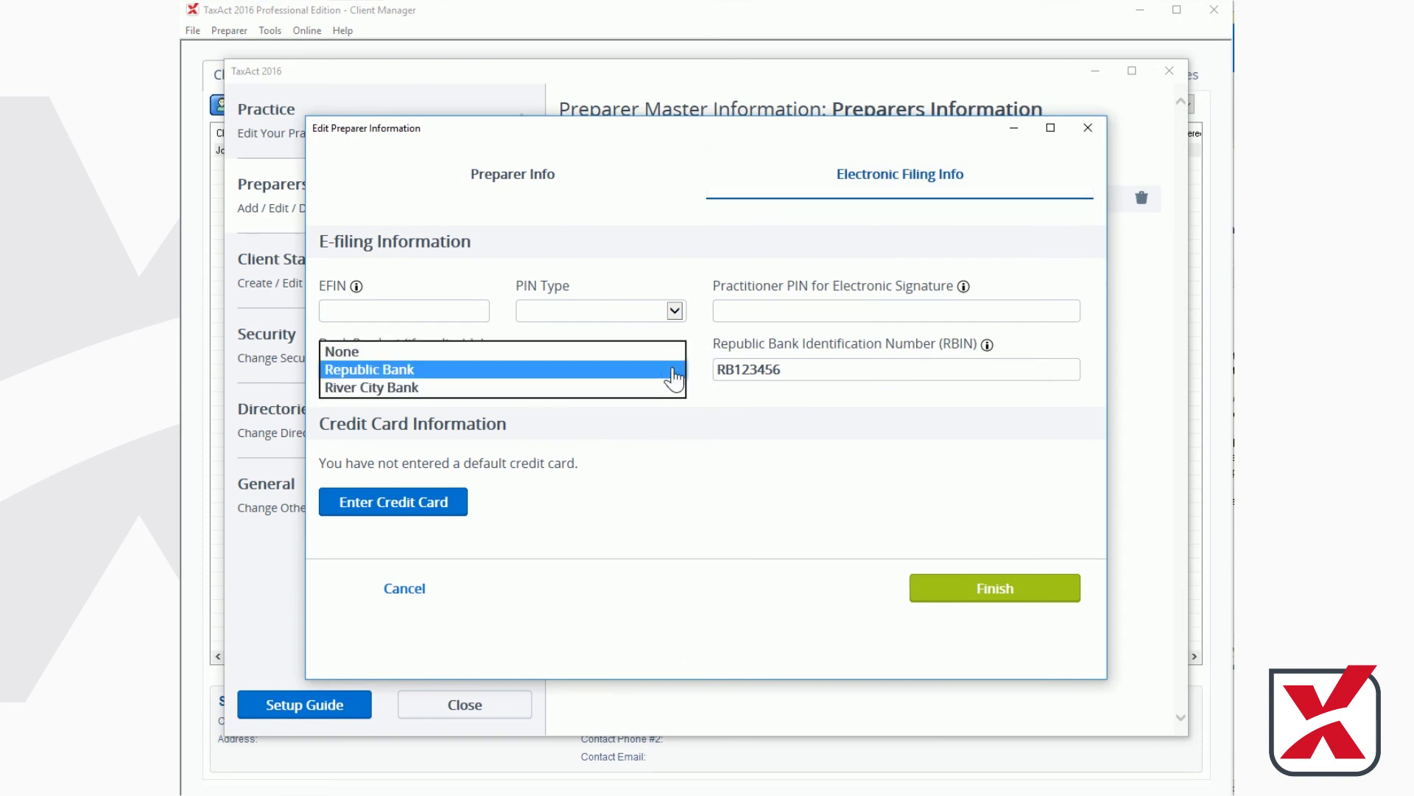
left_click(461, 371)
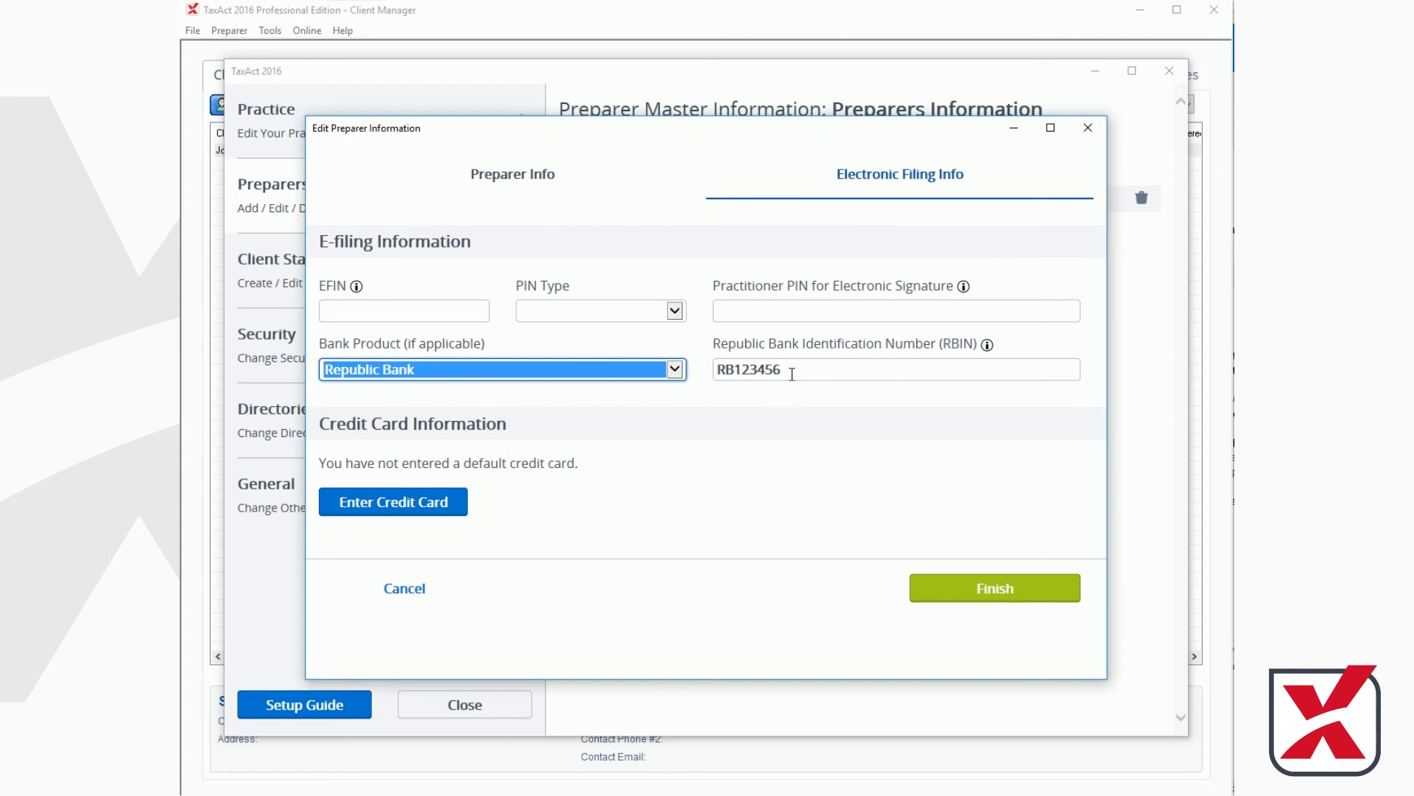
left_click(792, 372)
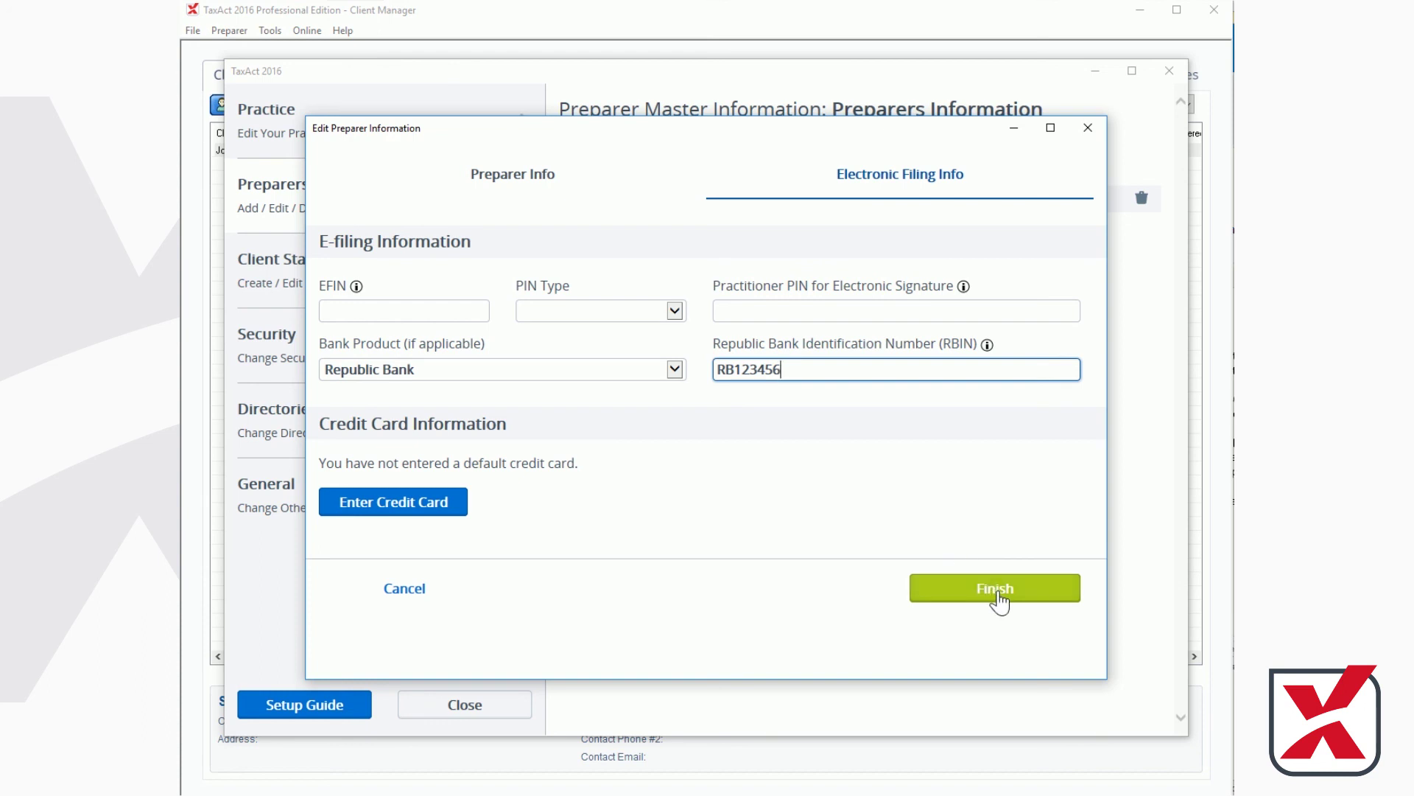
left_click(995, 589)
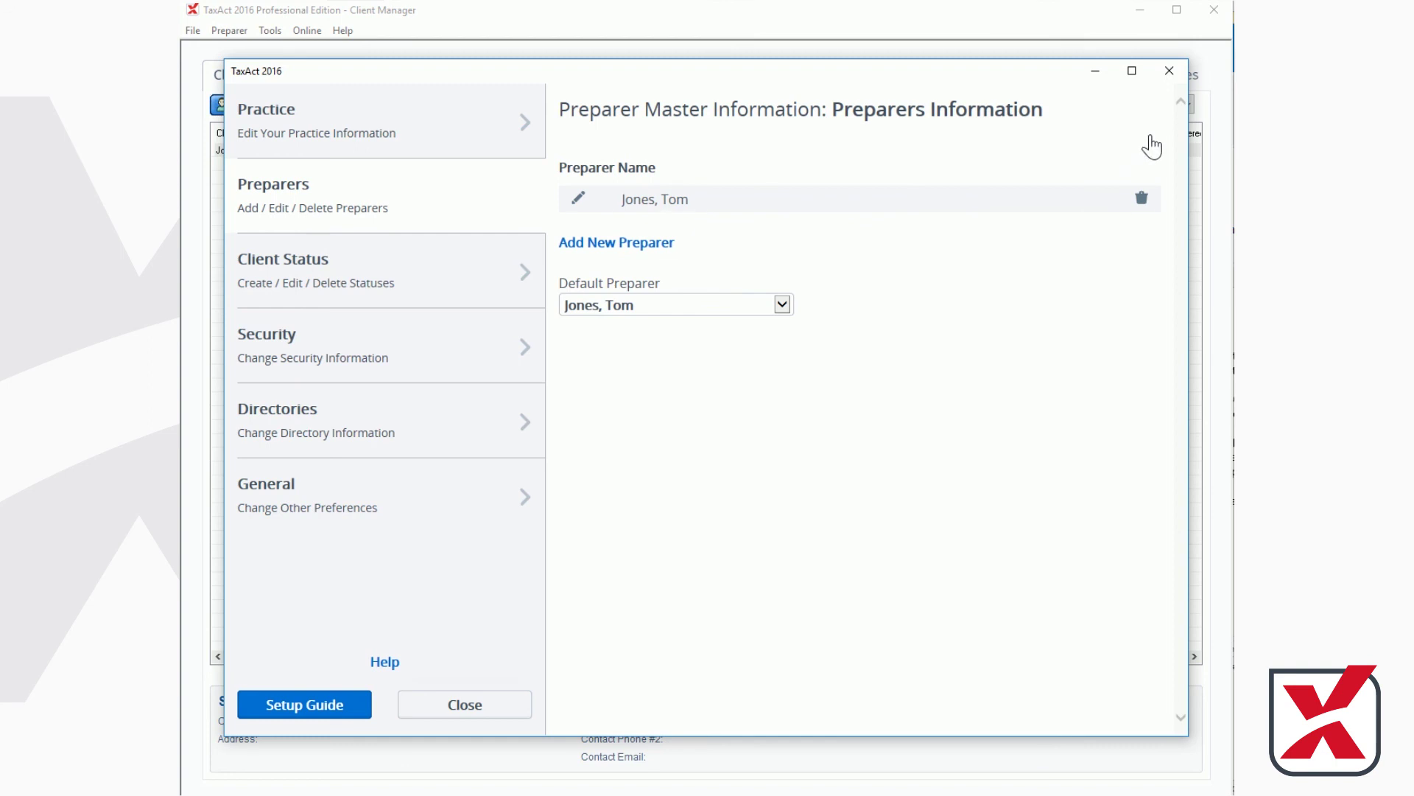
left_click(466, 705)
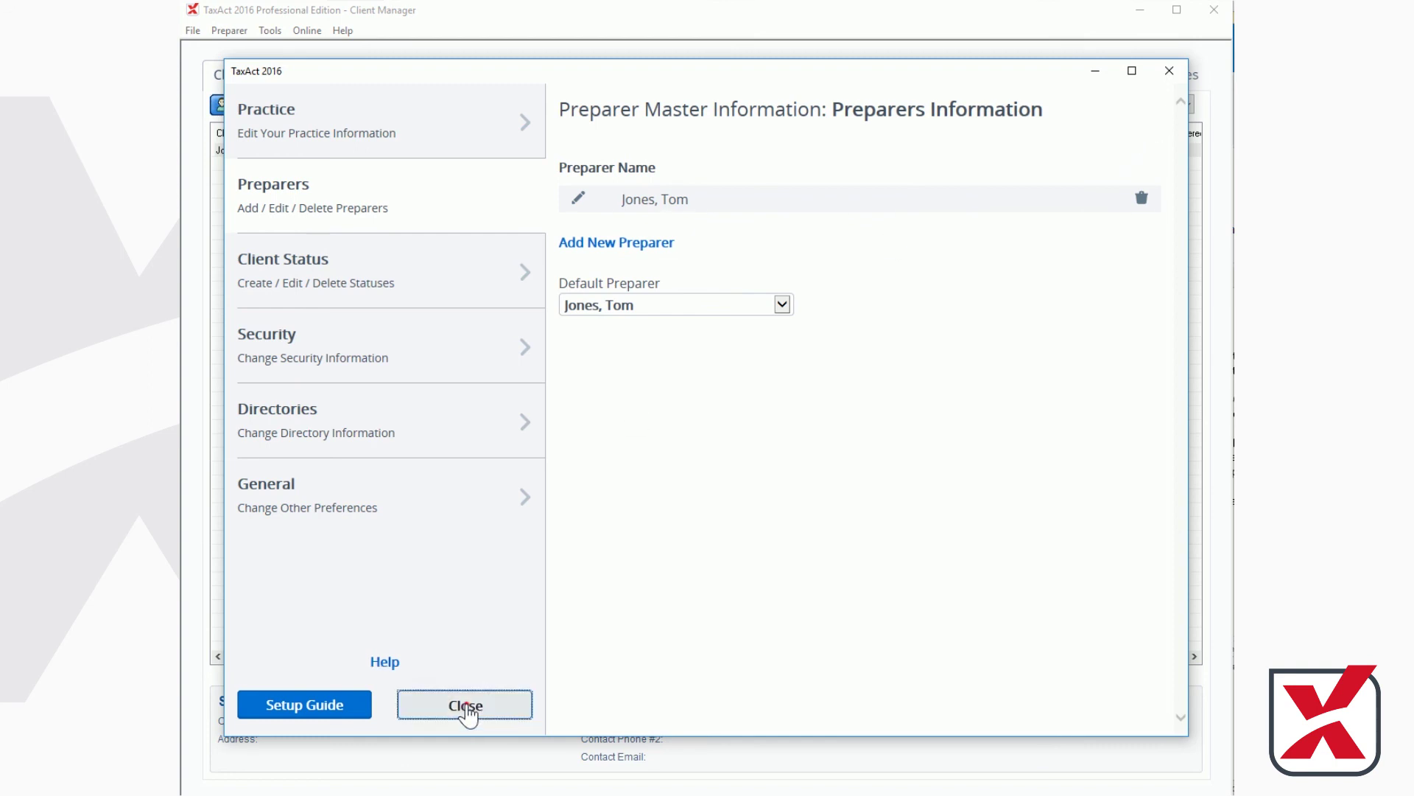